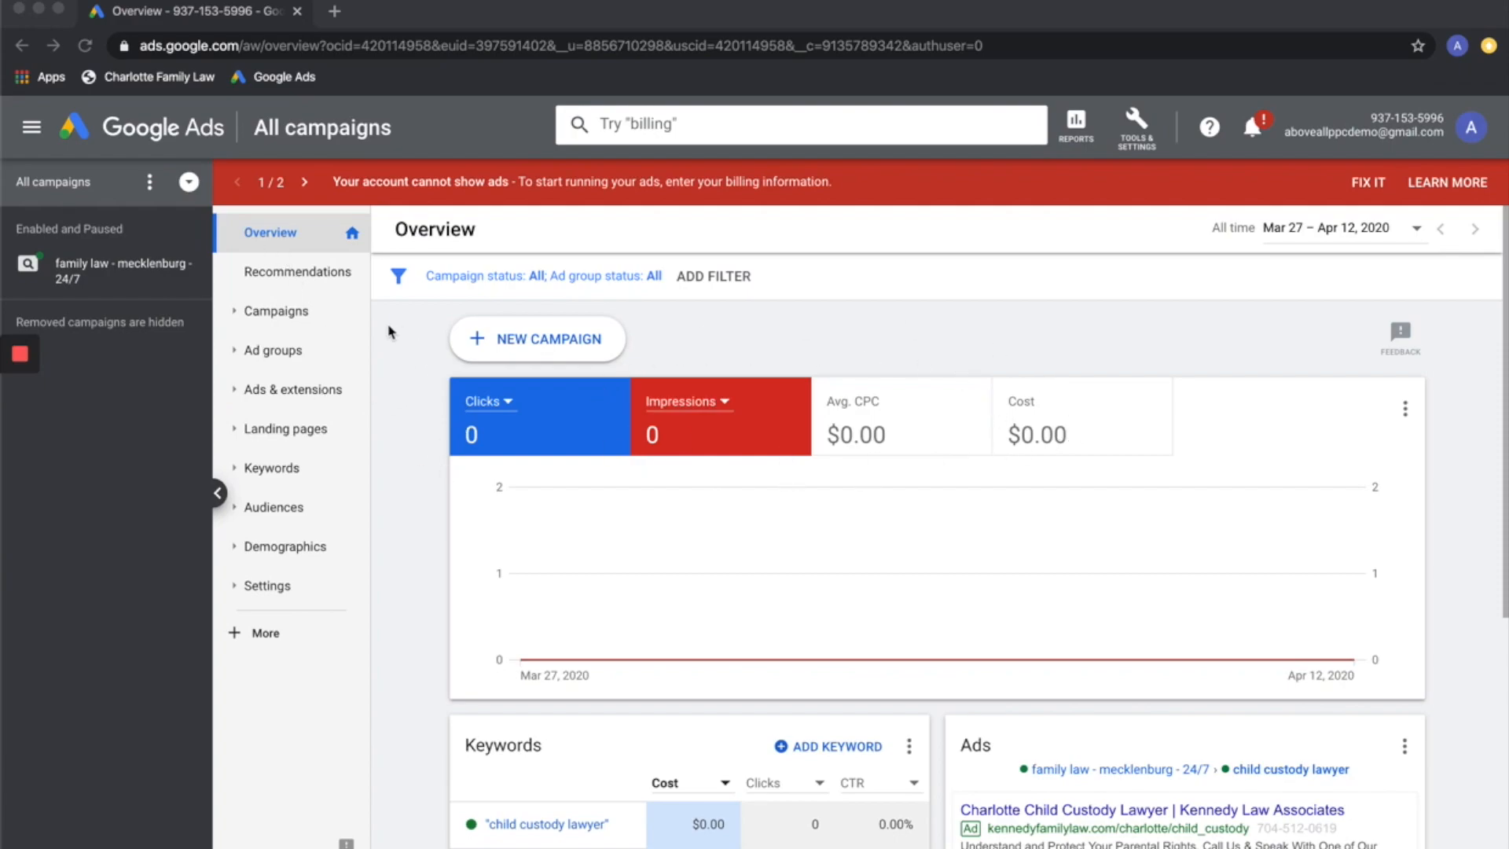
Review the metrics that can replace Clicks on the Overview performance chart.
left_click(471, 412)
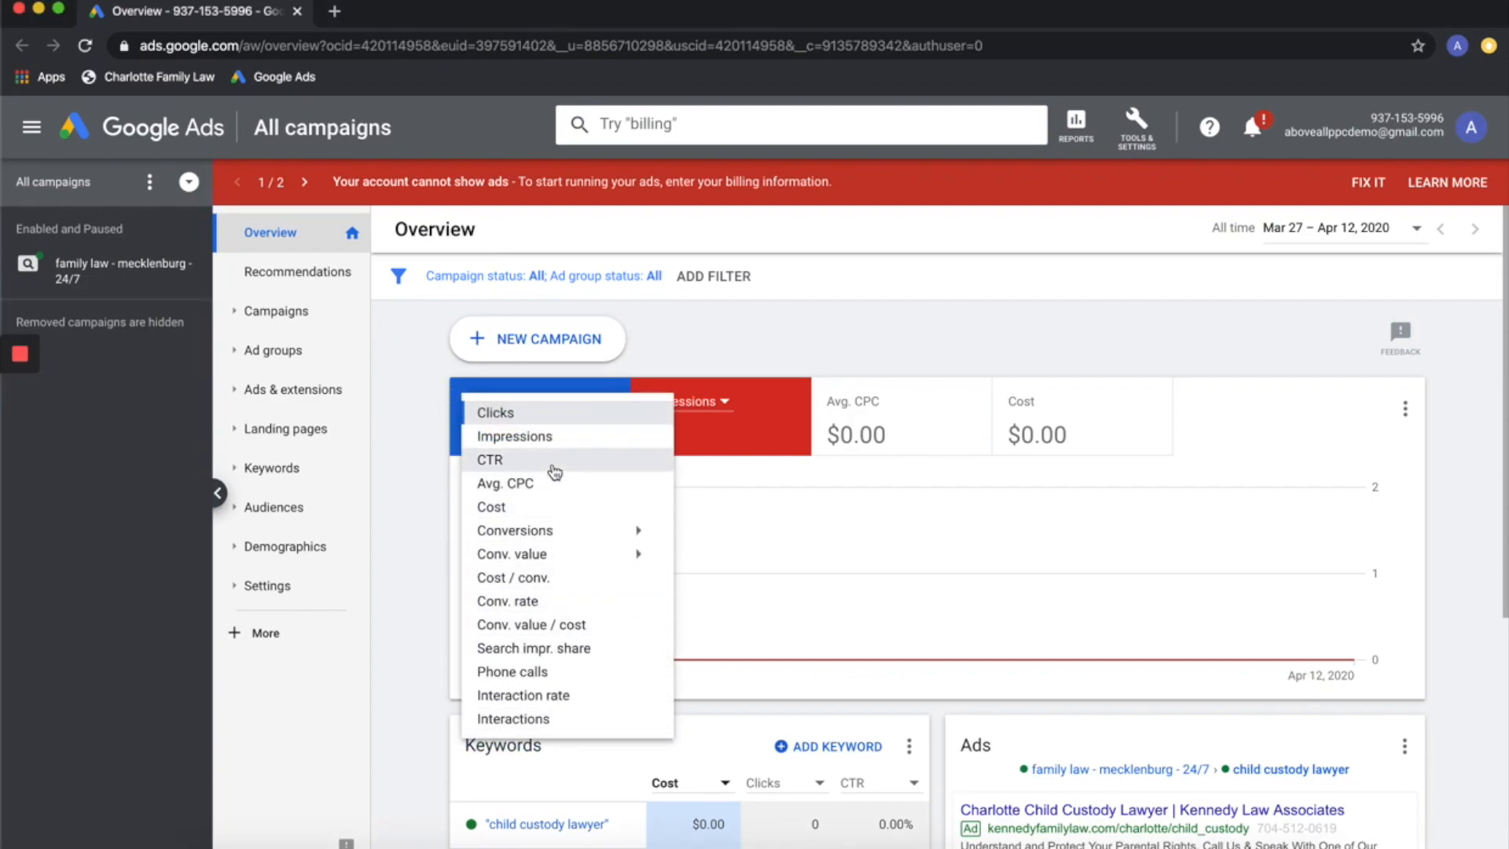
mouse_move(549, 578)
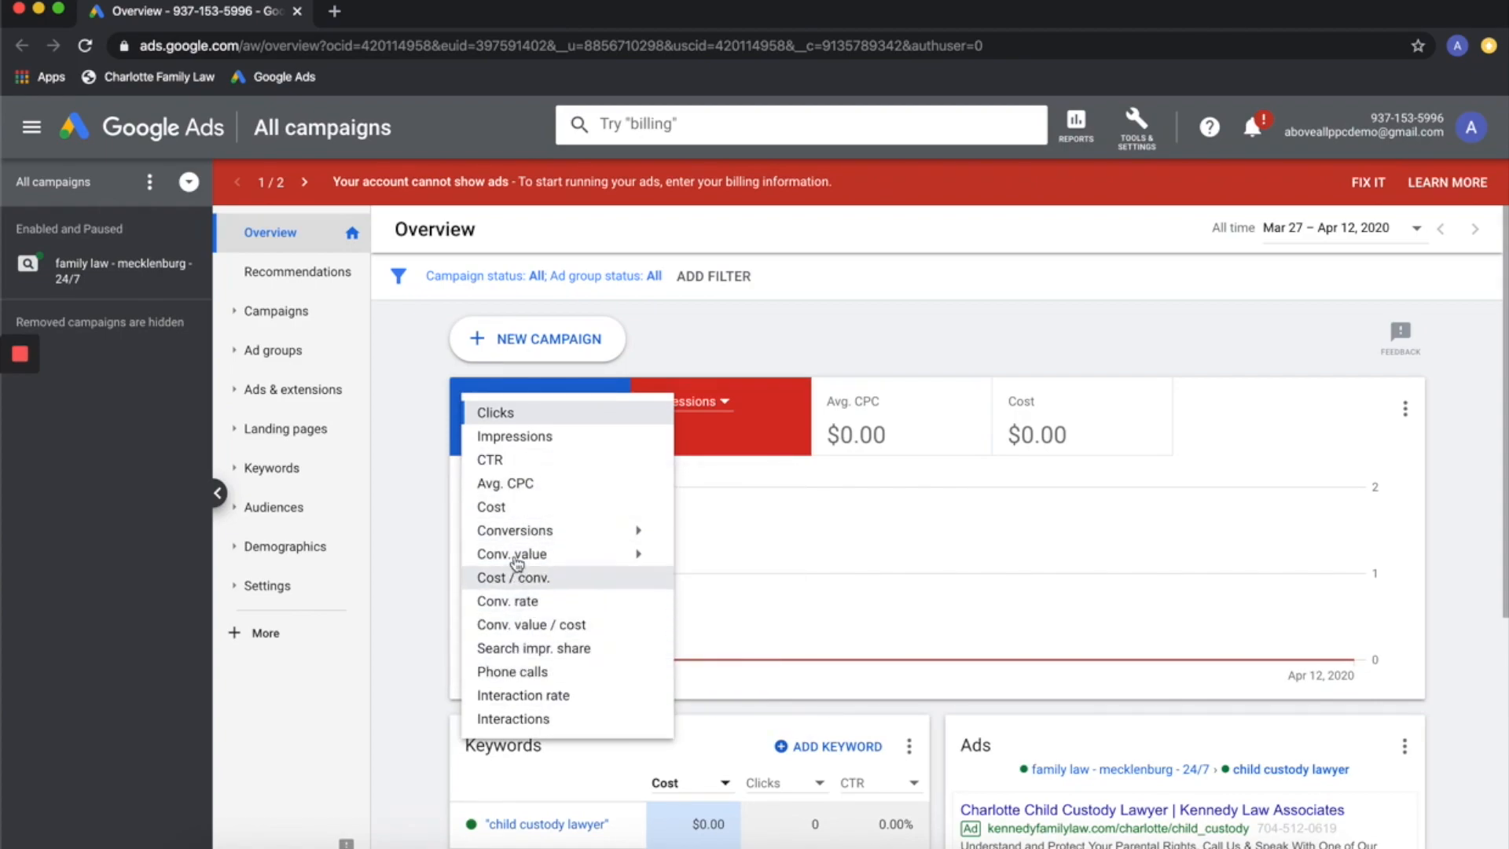
left_click(407, 601)
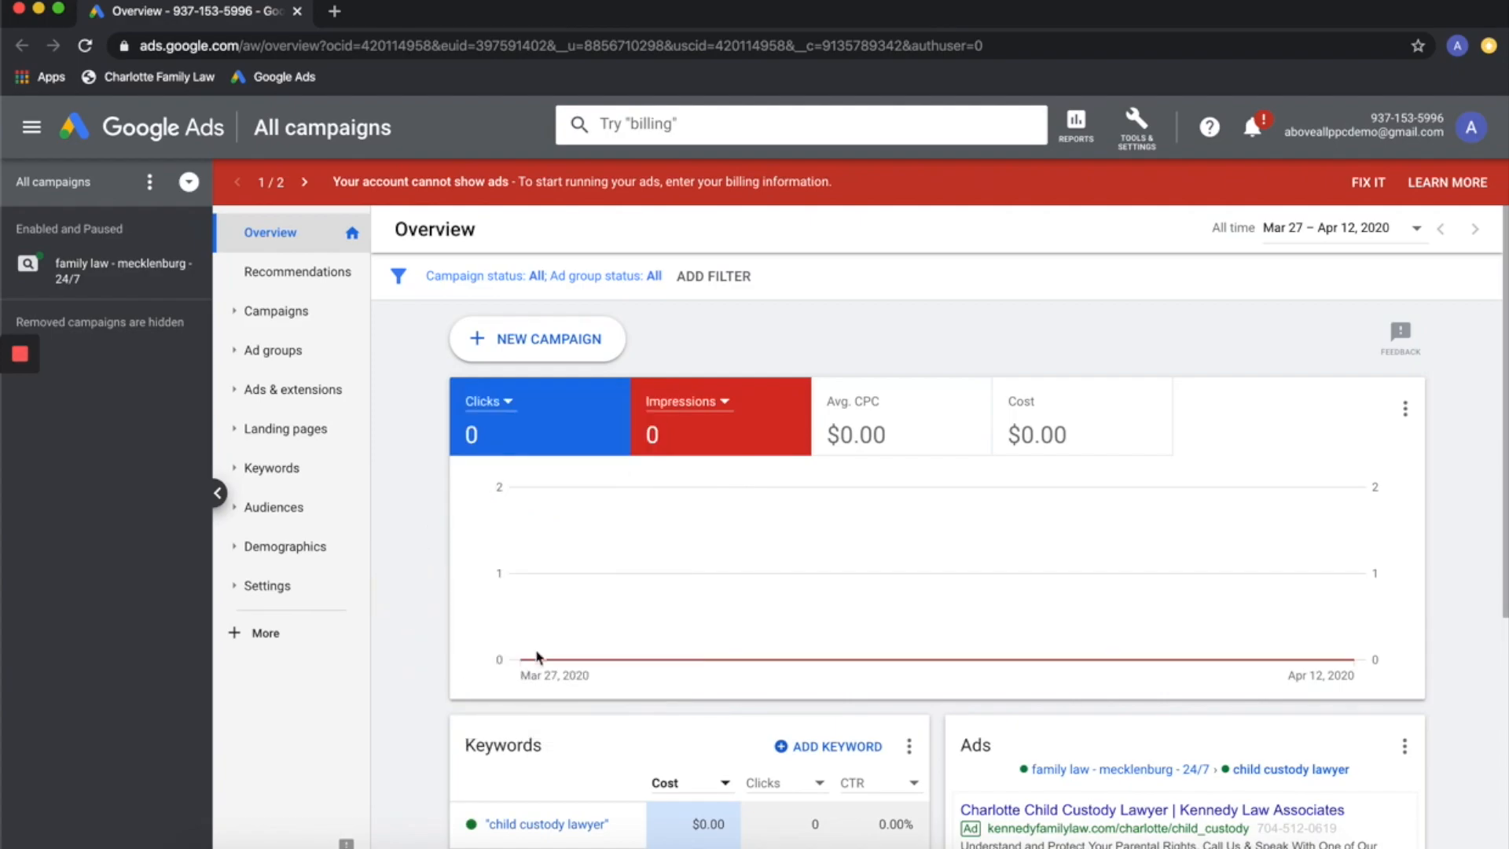
Review the available date range presets and the performance chart's card options on the Overview page.
left_click(1328, 229)
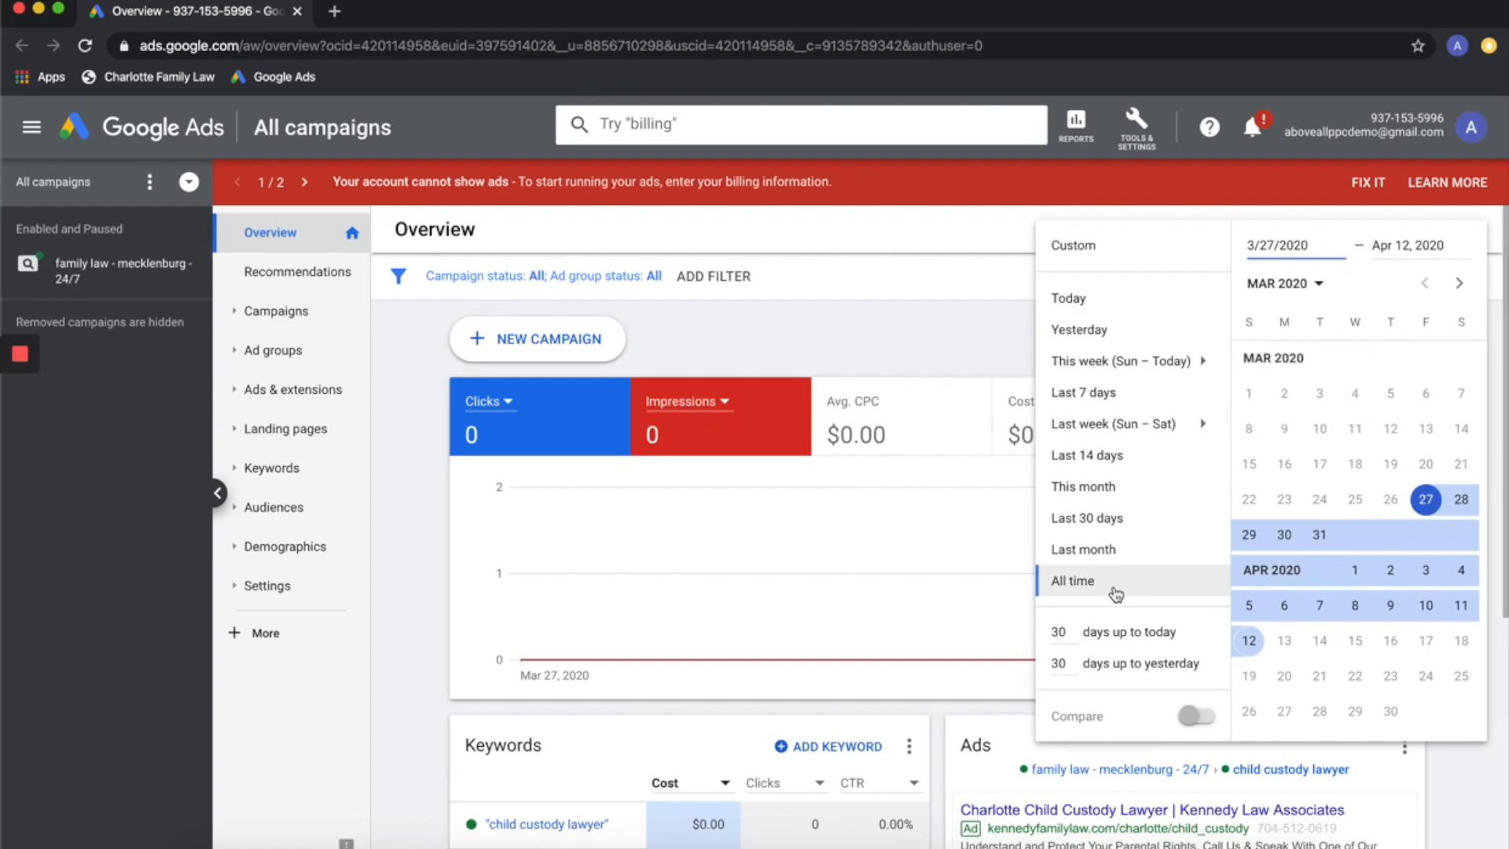
left_click(987, 240)
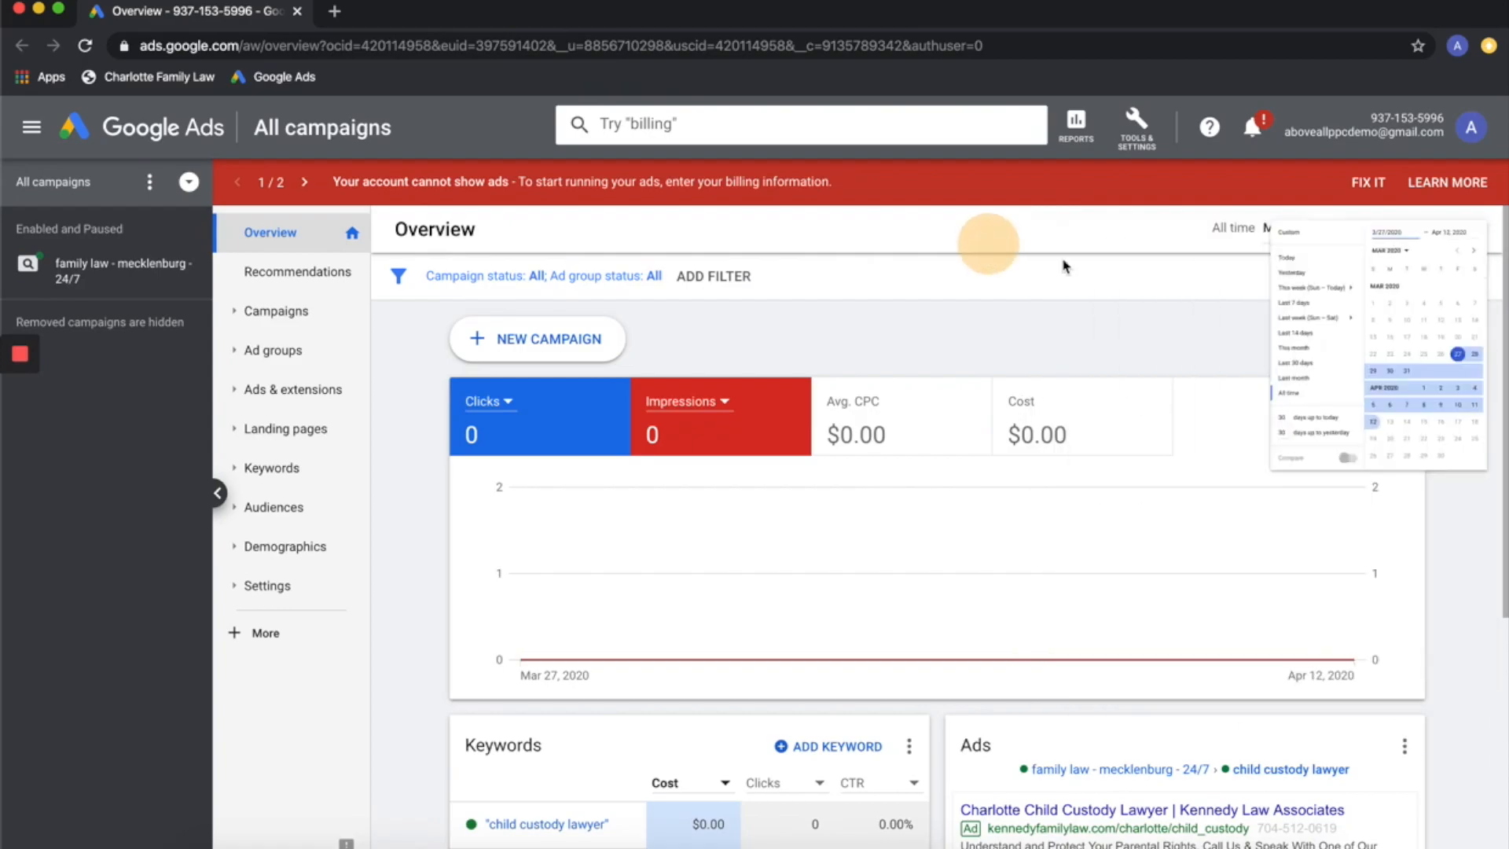
left_click(1350, 237)
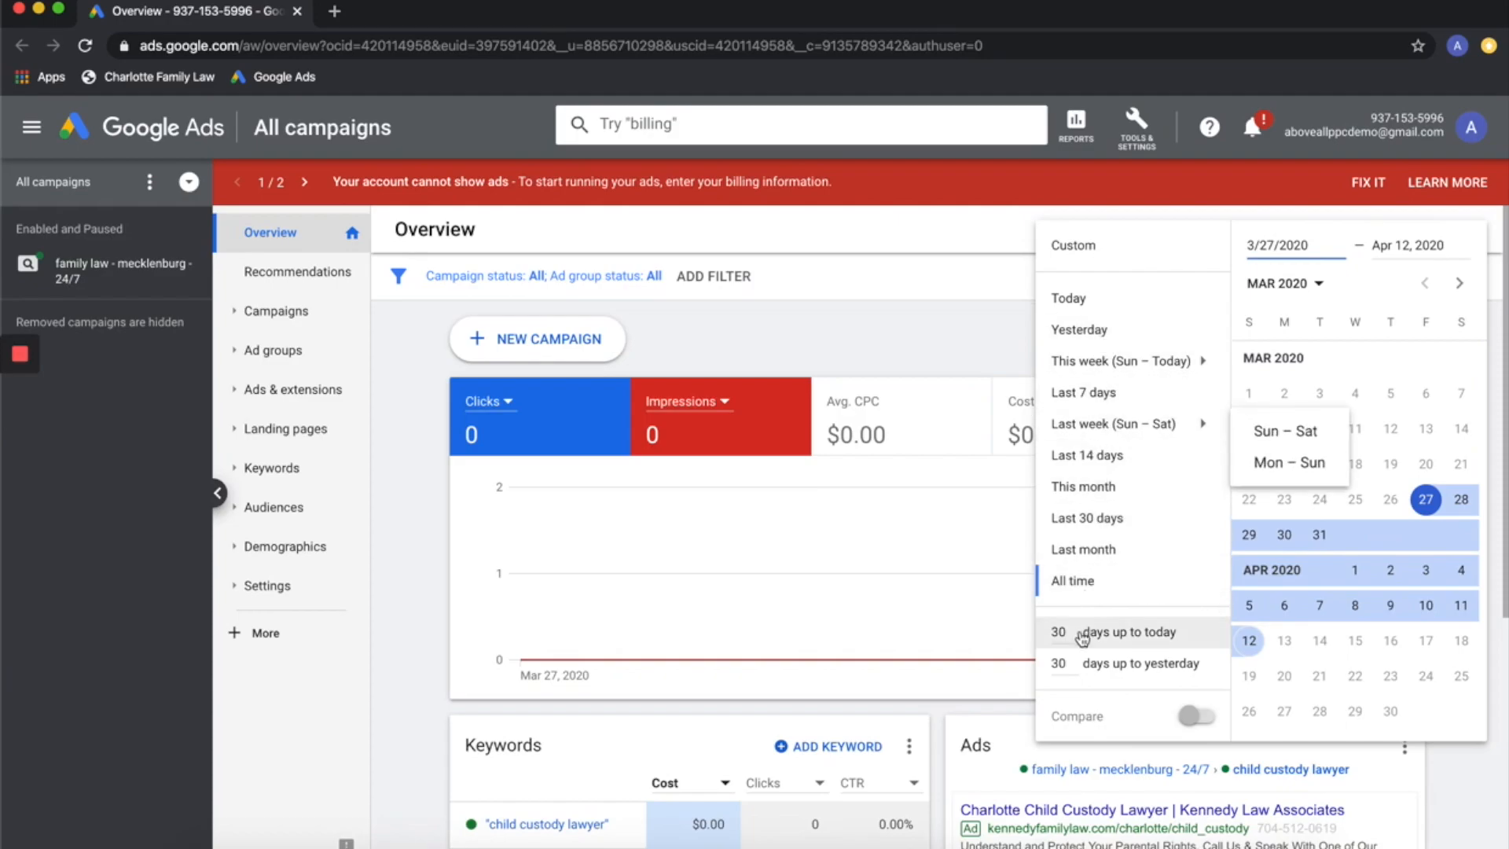
left_click(866, 324)
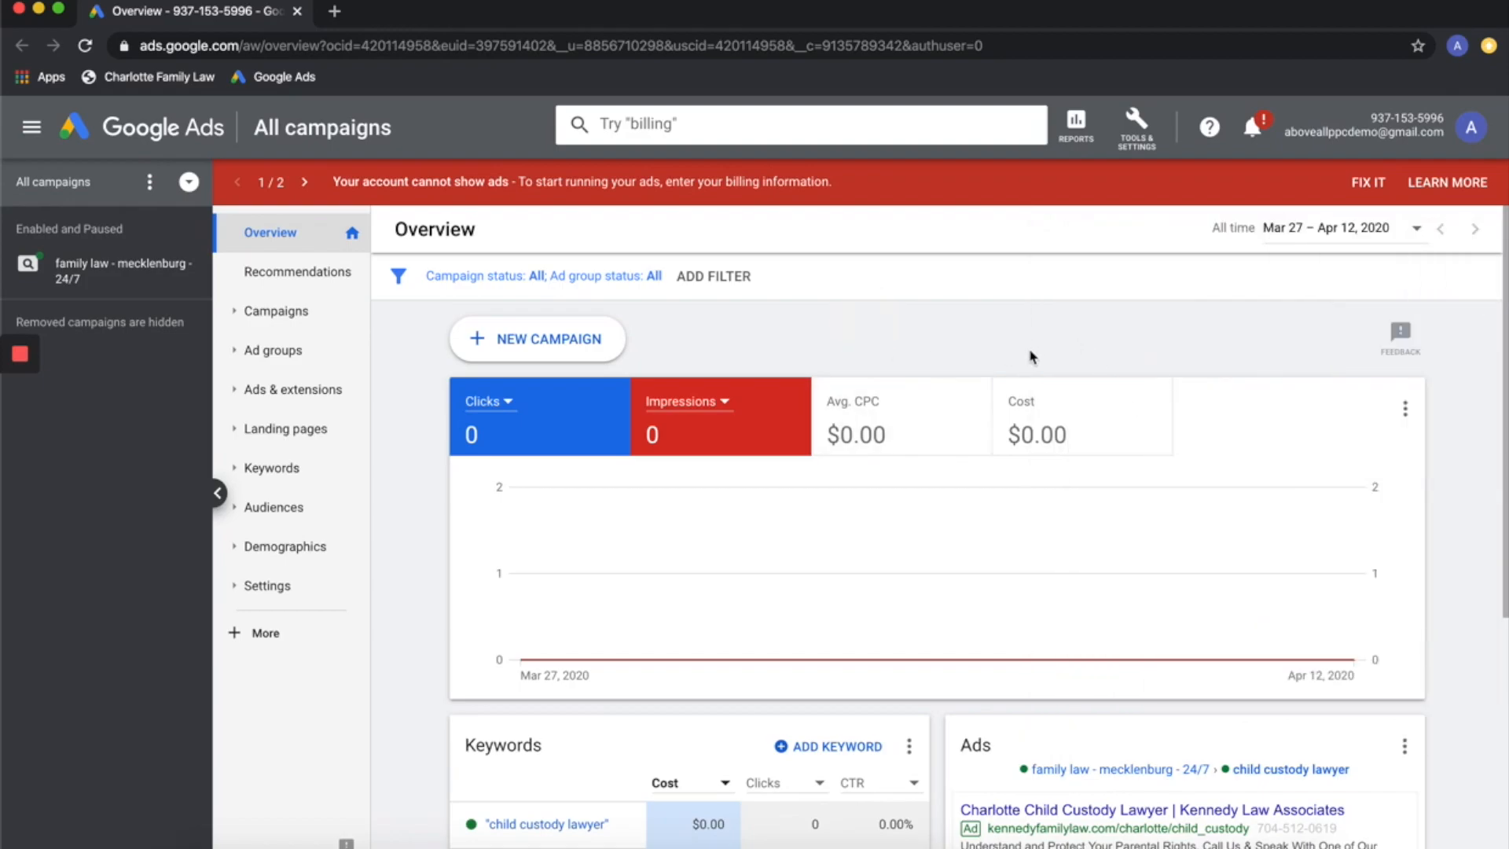
left_click(1405, 410)
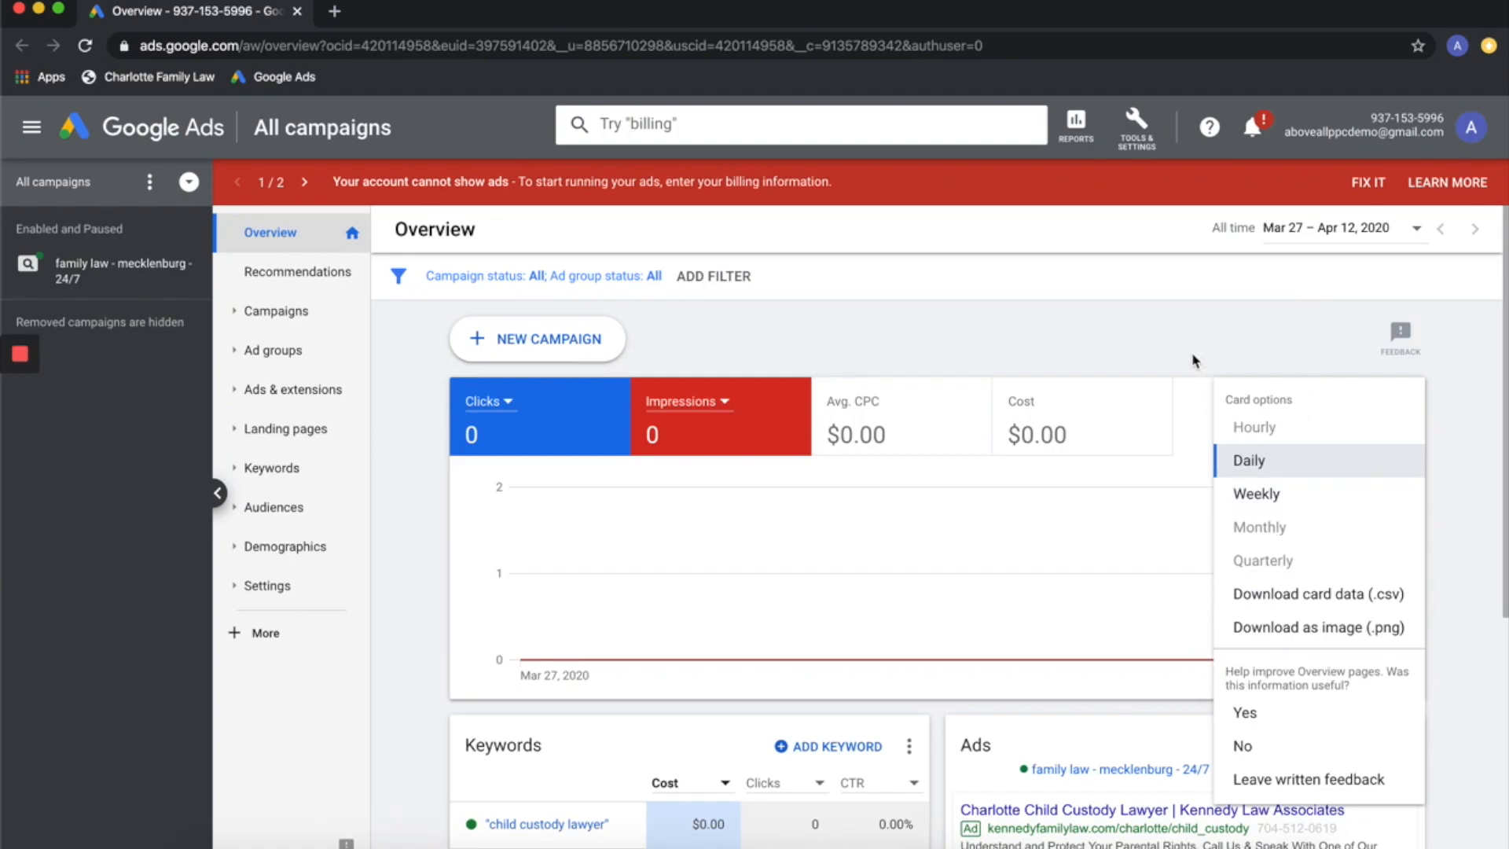
left_click(1120, 352)
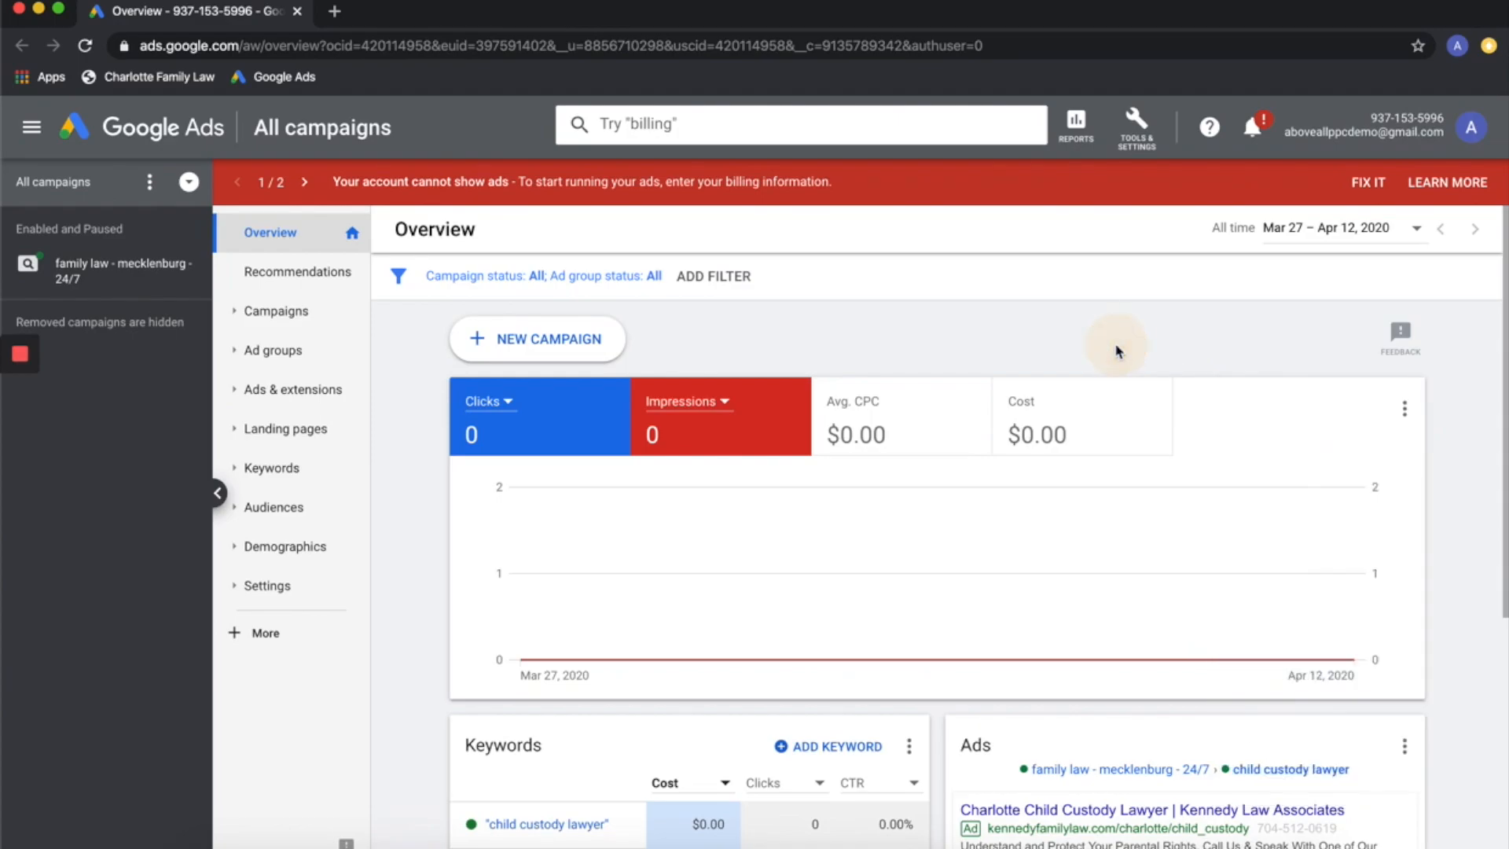
Go to the Campaigns table and remove its segmentation by device.
left_click(259, 312)
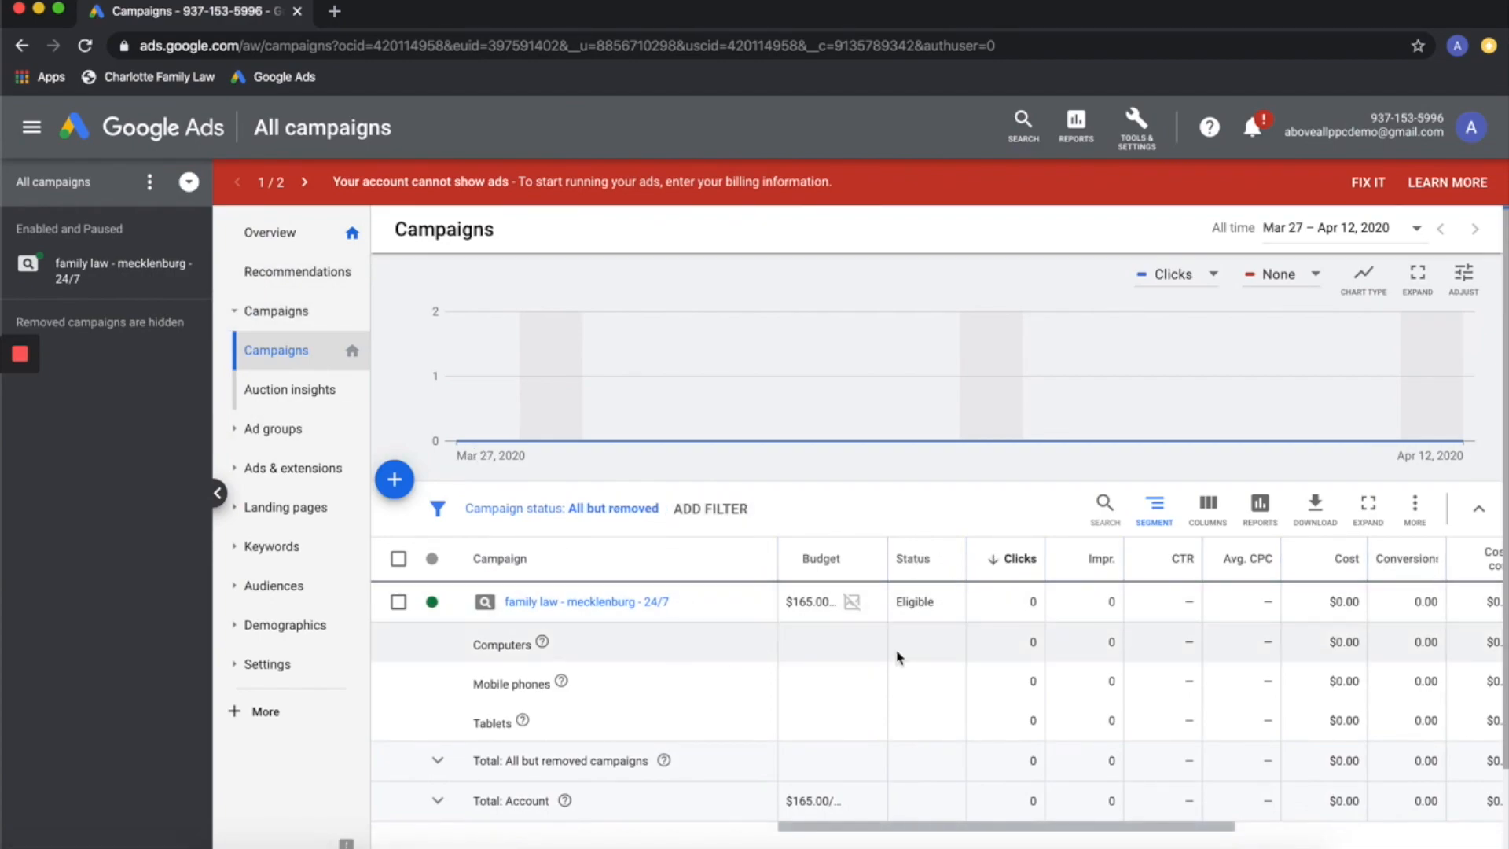
scroll(899, 638, "right", 10)
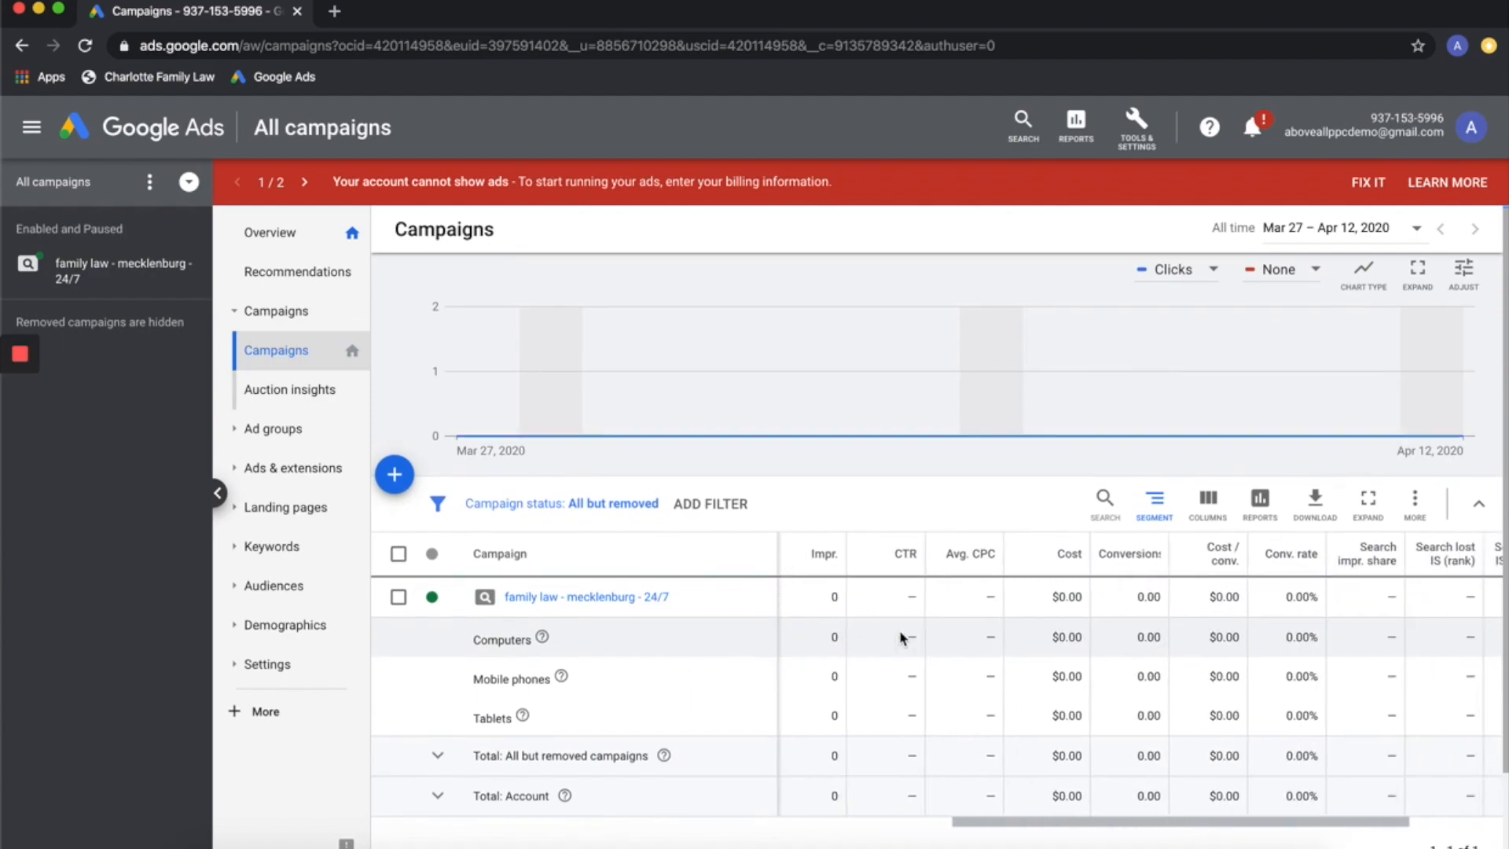
left_click_drag(1076, 825, 818, 820)
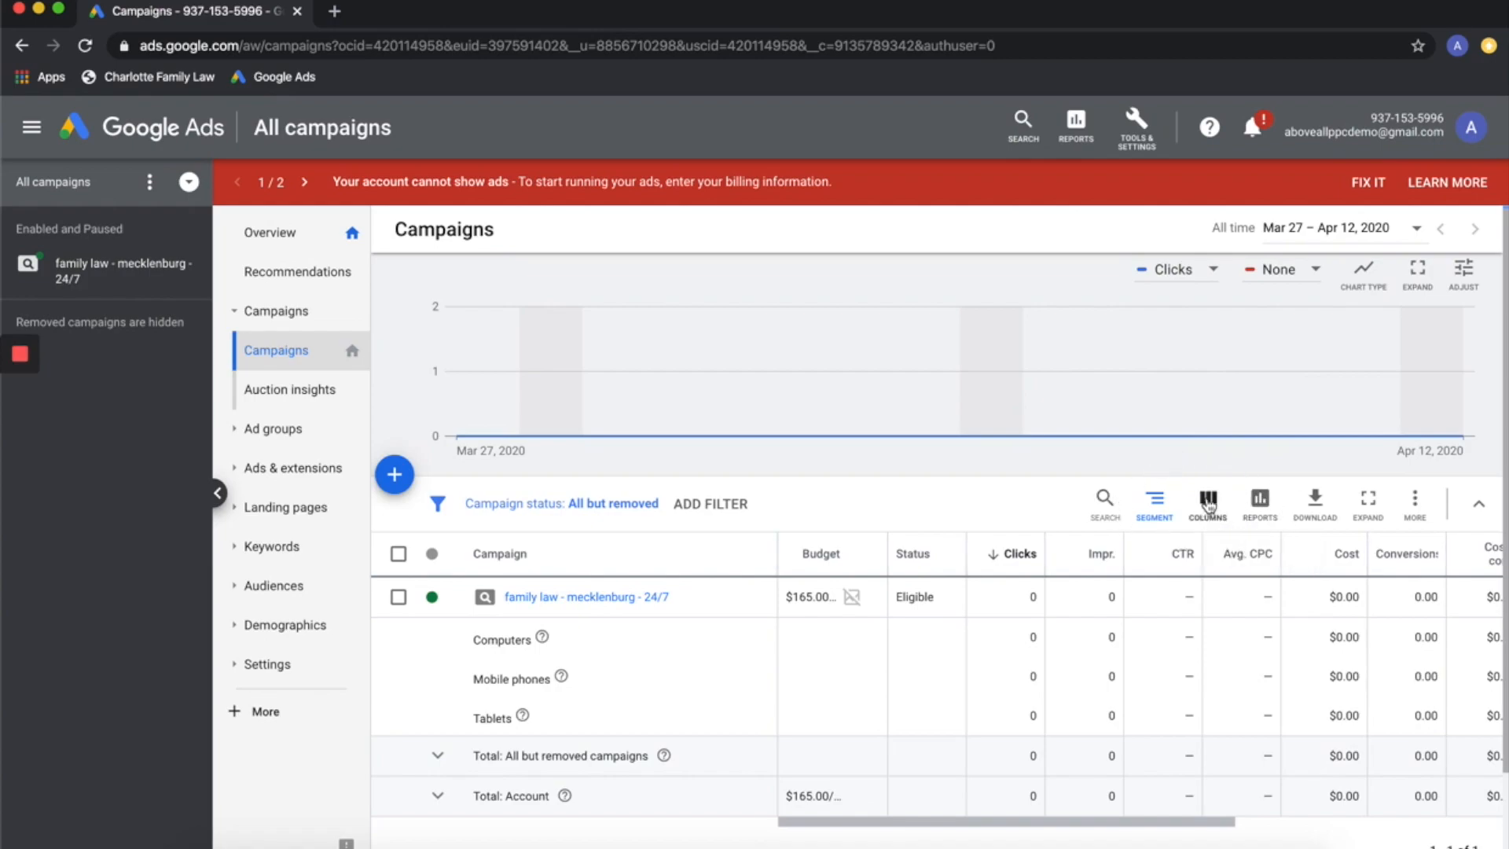
left_click(1155, 503)
left_click(1120, 543)
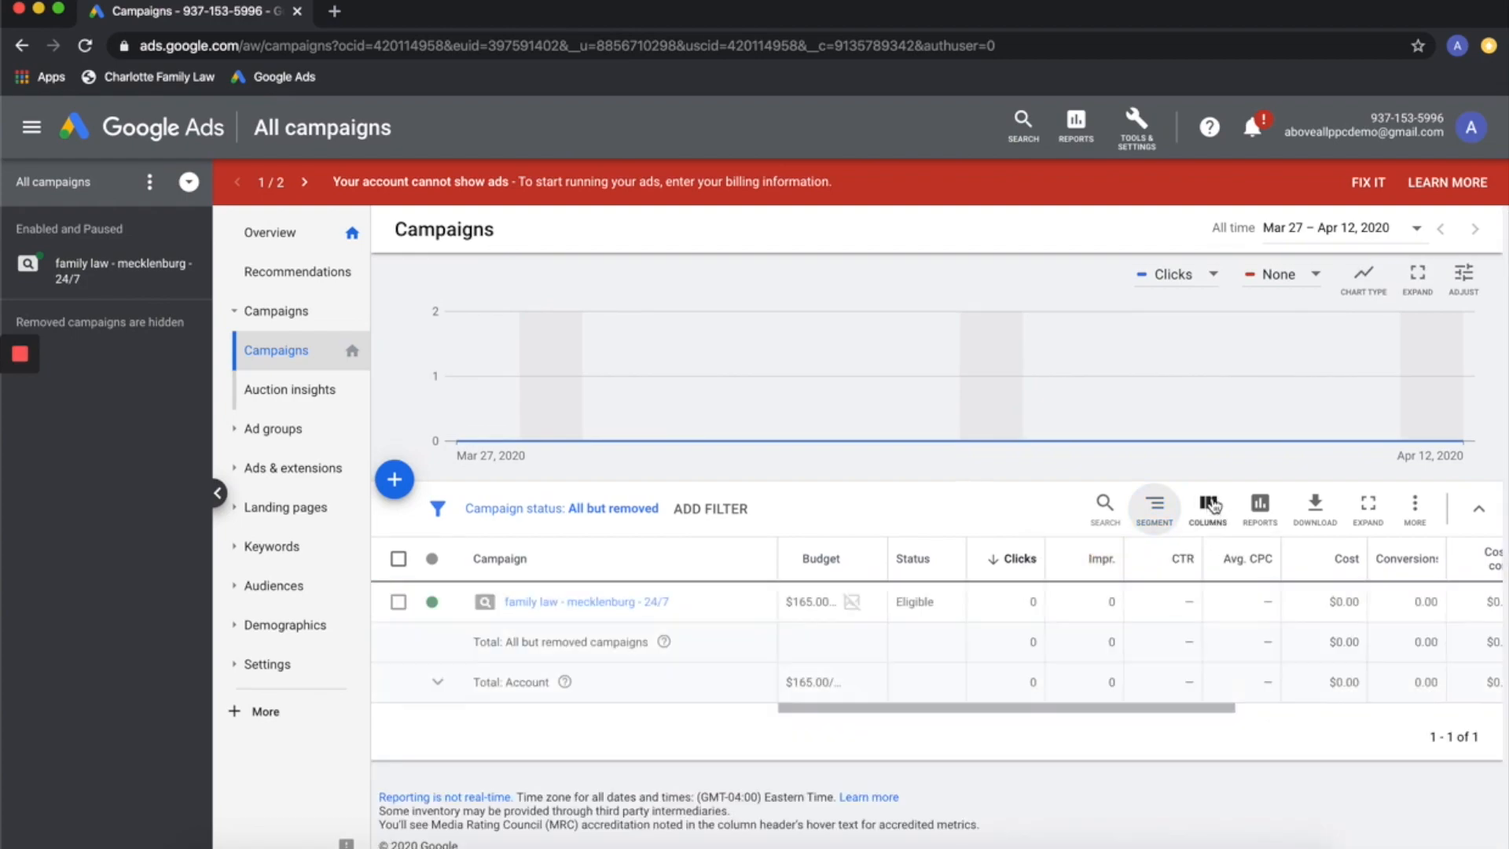
Start modifying the campaign table's columns and remove every removable column from the current set.
left_click(1208, 511)
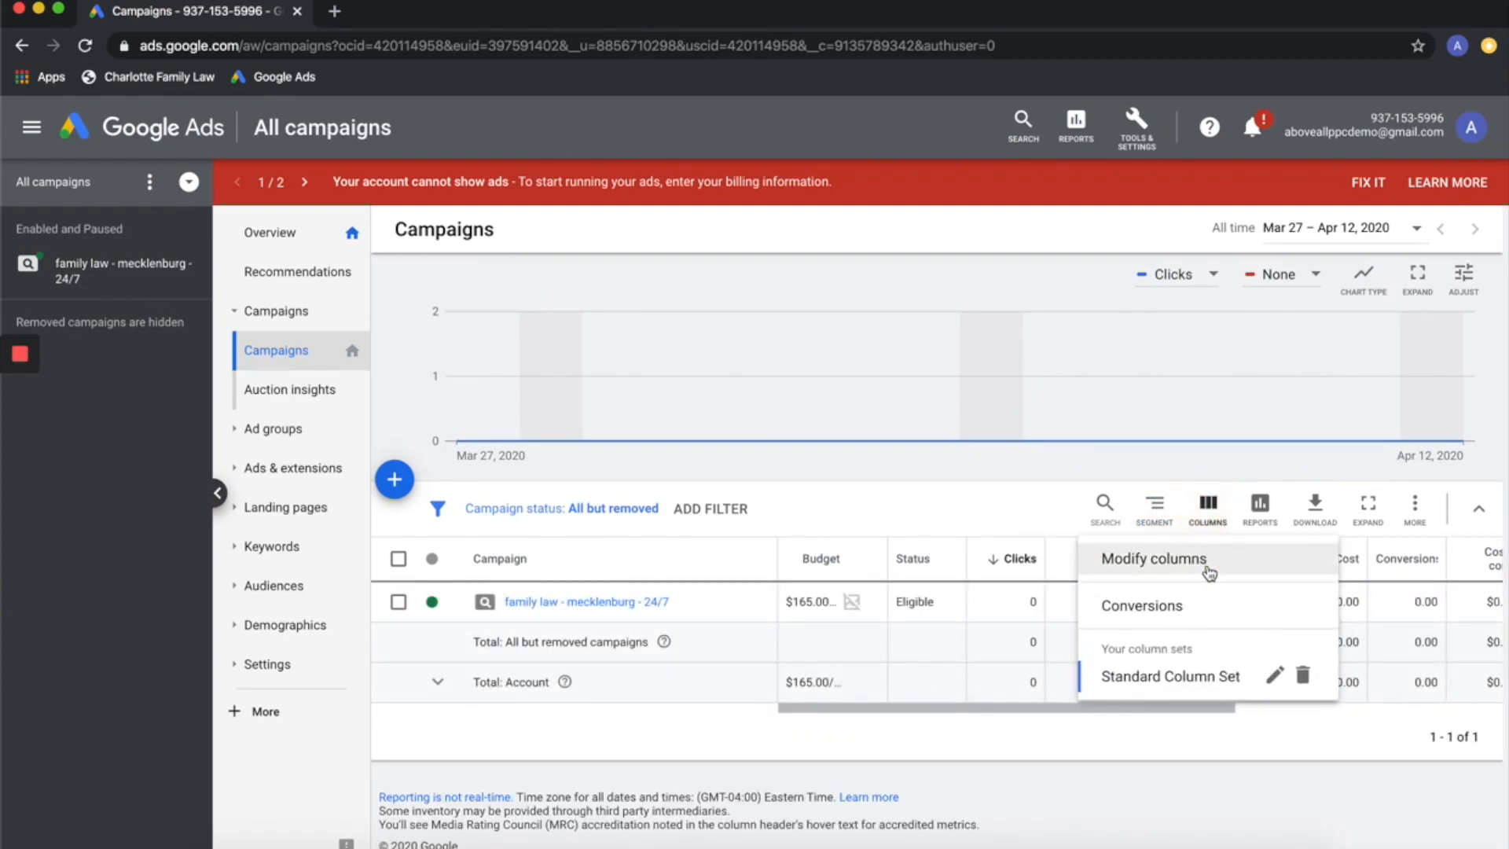
left_click(1157, 560)
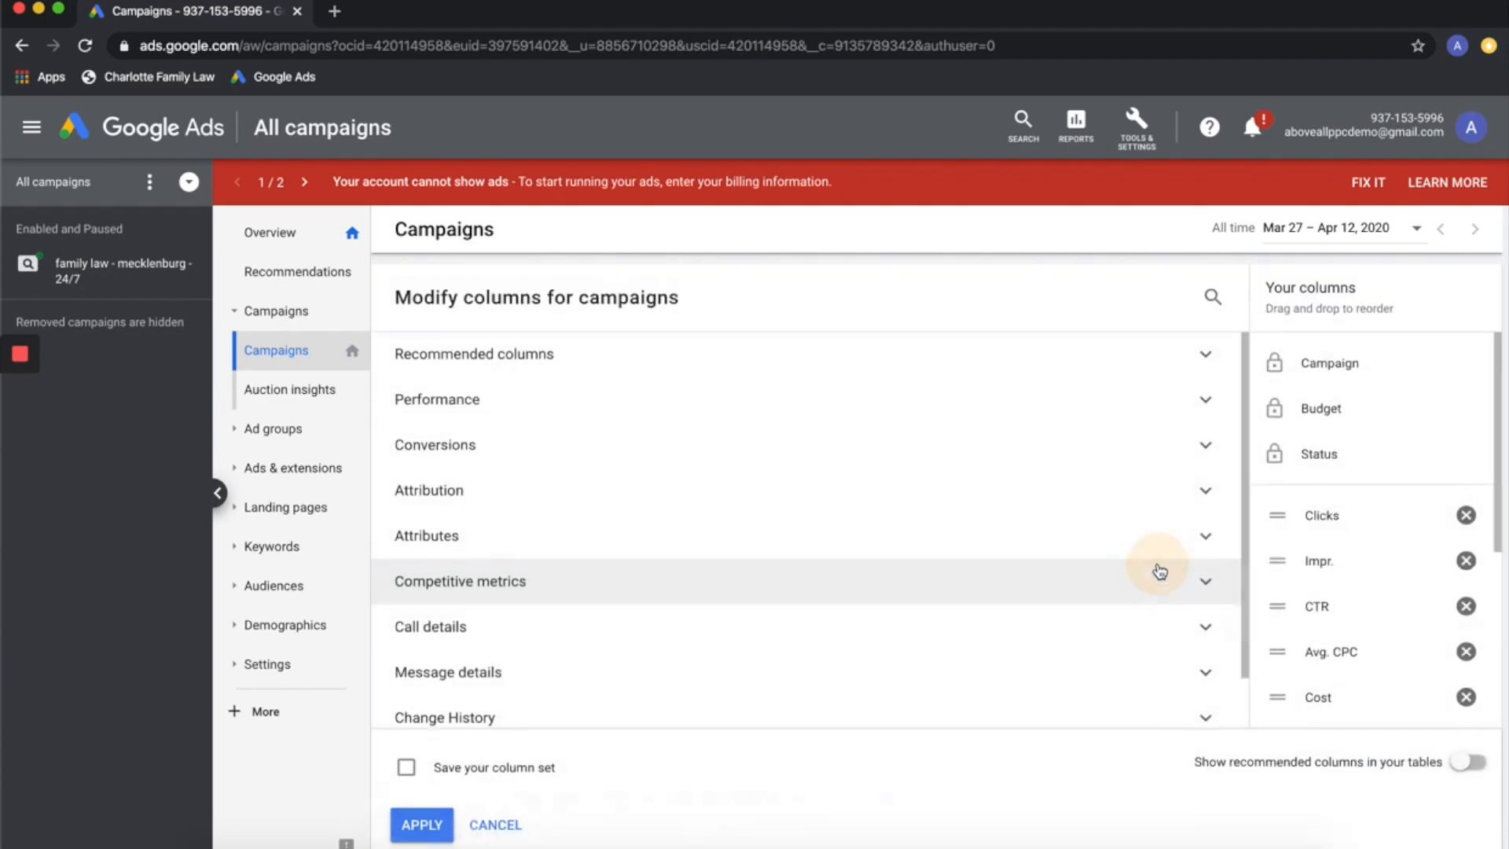
double_click(1467, 515)
triple_click(1466, 514)
triple_click(1466, 514)
triple_click(1466, 515)
left_click(1469, 515)
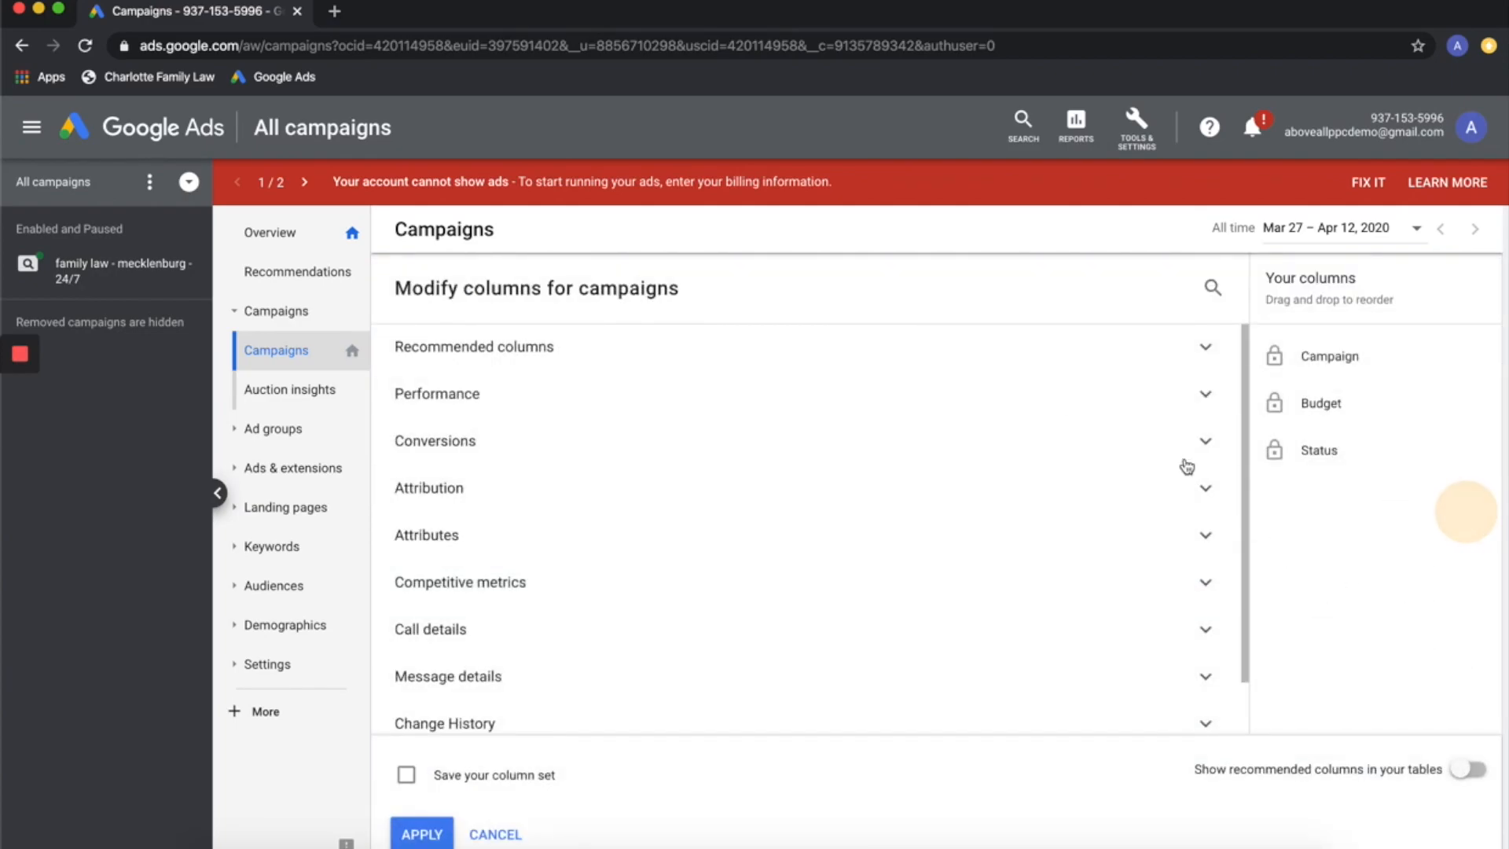
Check the Recommended columns category, then try showing recommended columns in tables and turn that option back off.
left_click(659, 346)
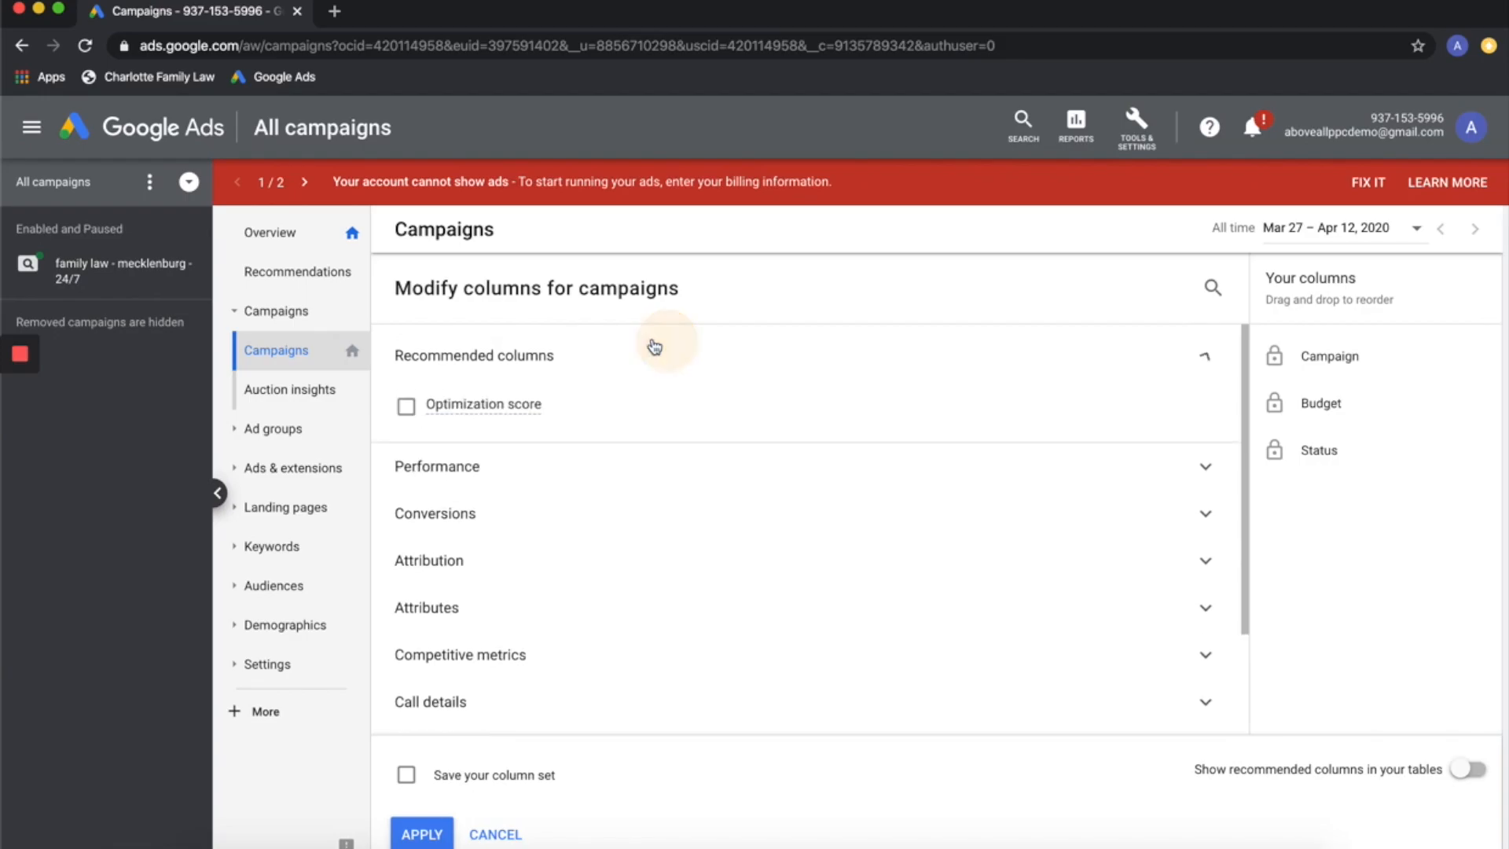
left_click(507, 355)
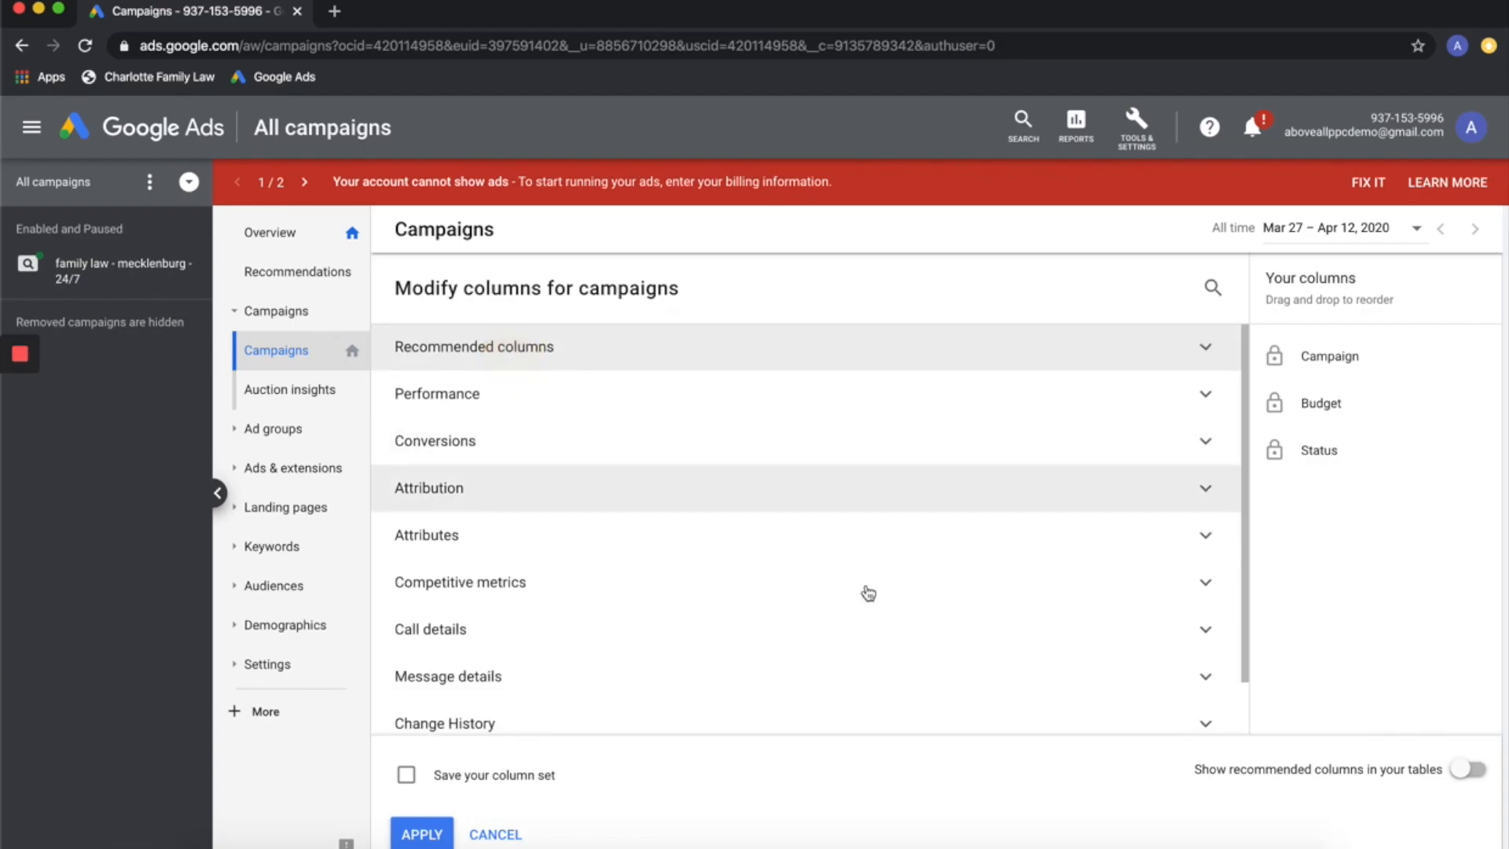
left_click(1472, 774)
left_click(1472, 774)
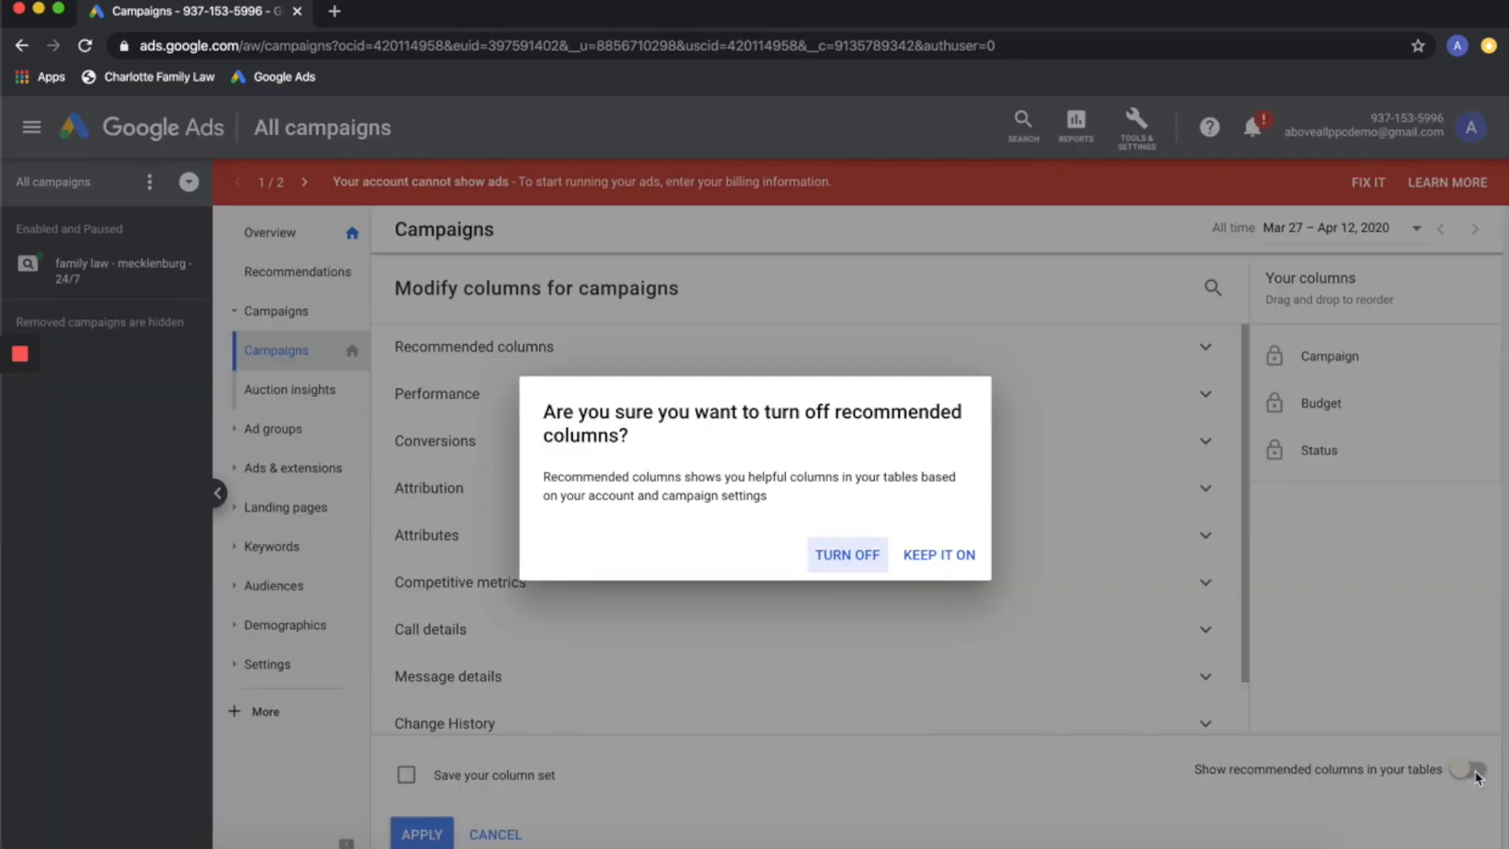
left_click(863, 558)
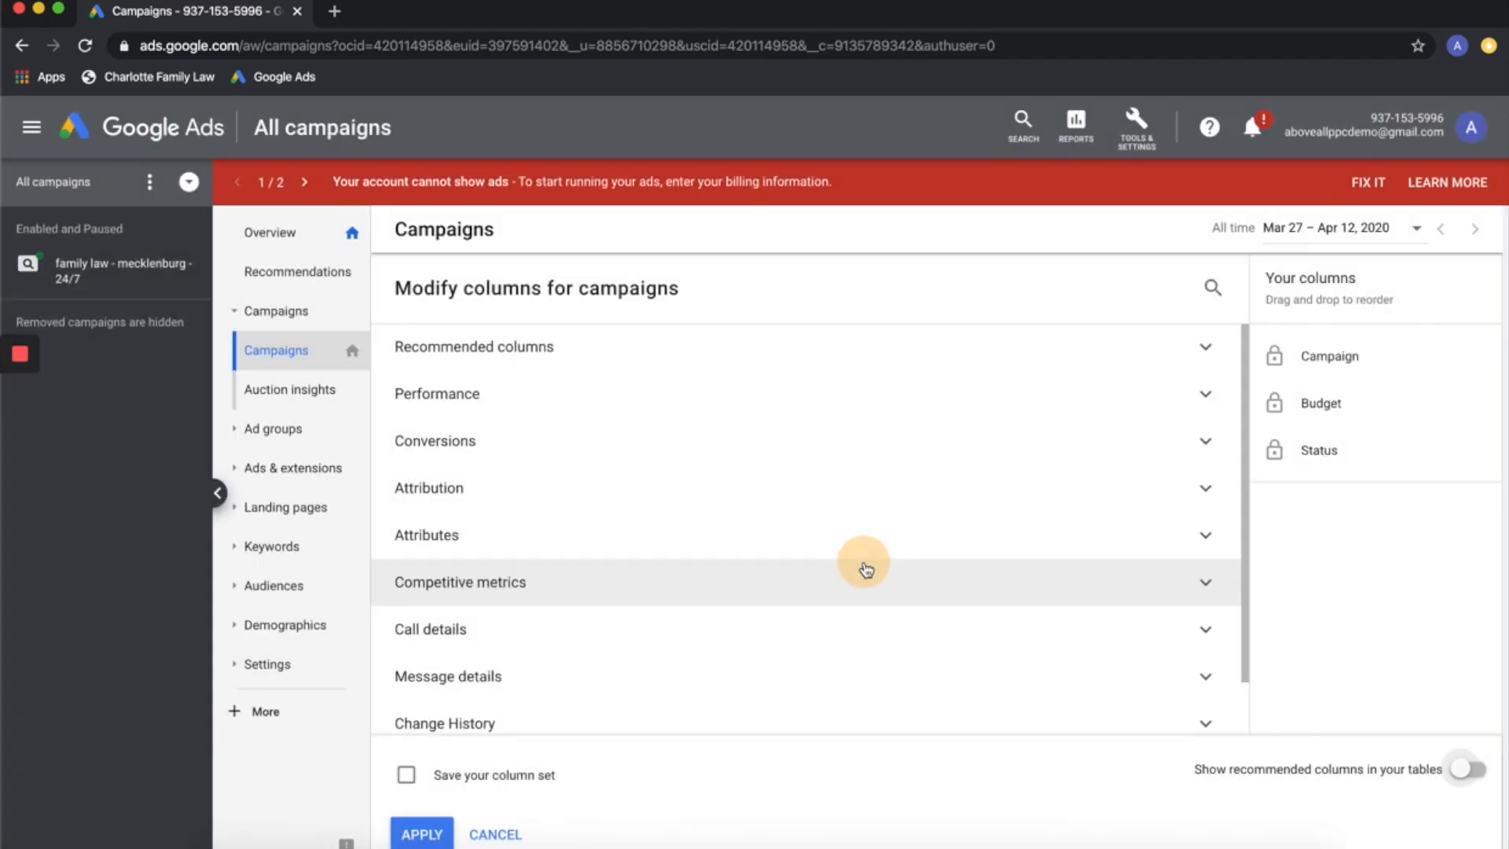
Expand the Performance columns and read the descriptions of Impr. (Abs. Top) % and Impr. (Top) %.
left_click(561, 390)
scroll(472, 407, "down", 1)
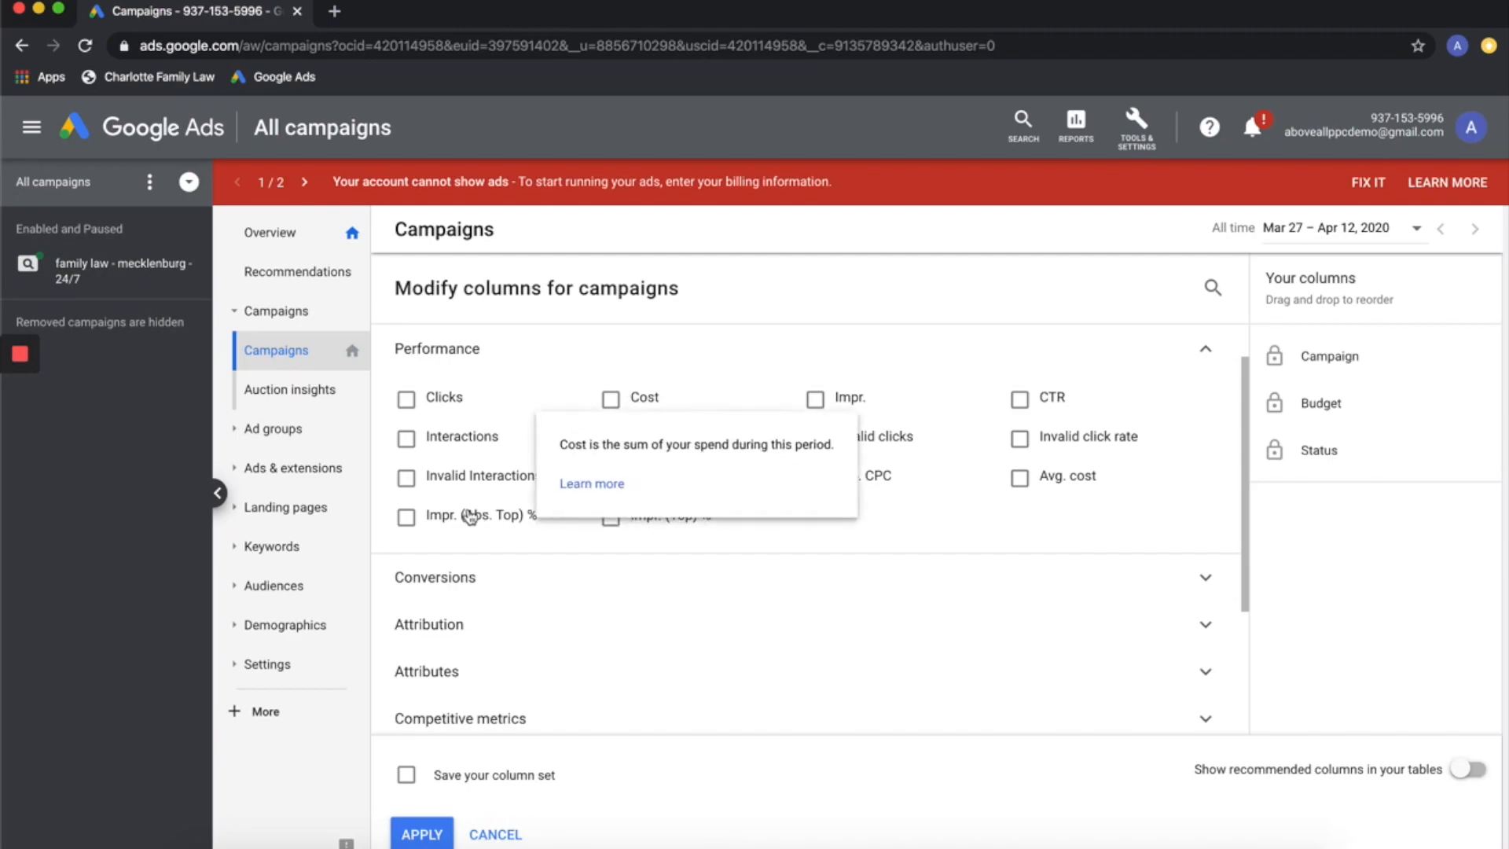
mouse_move(482, 522)
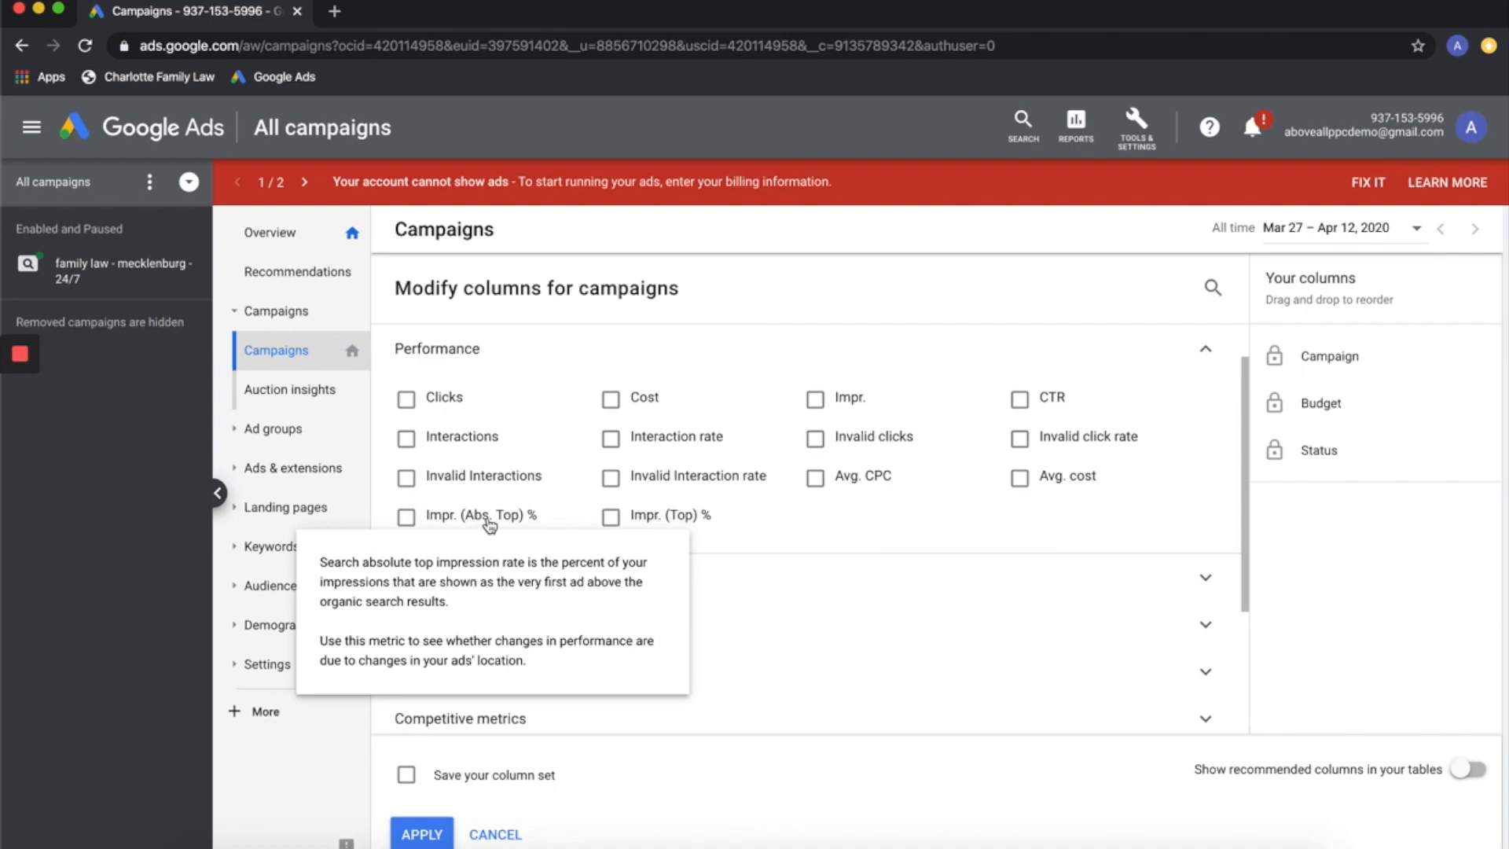
mouse_move(674, 525)
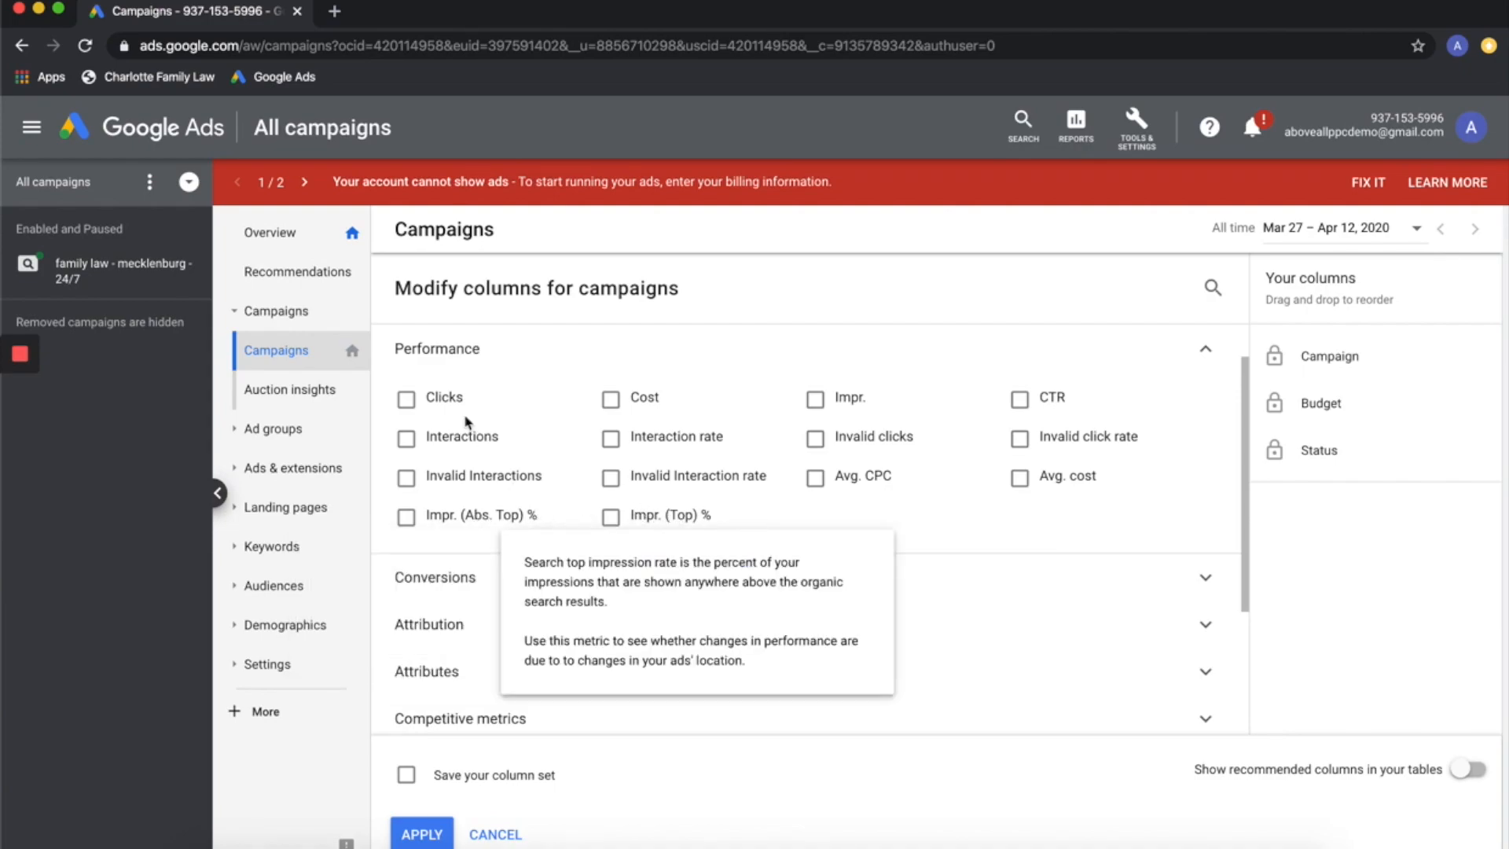
mouse_move(406, 403)
Look through the columns offered under Conversions, Call details, Attributes and Competitive metrics.
left_click(512, 589)
scroll(514, 615, "down", 7)
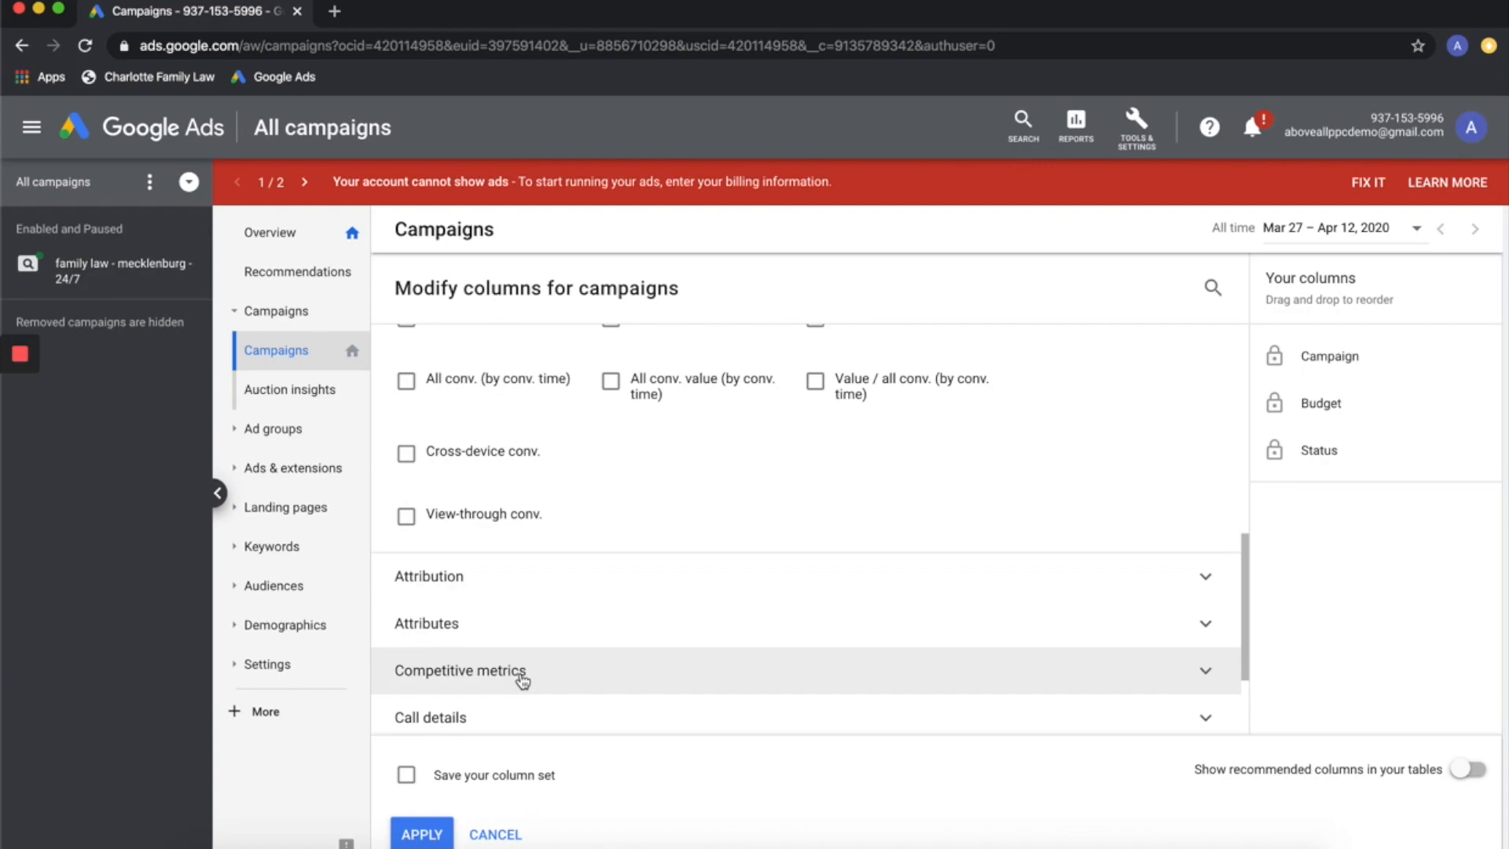
scroll(516, 673, "down", 3)
left_click(478, 619)
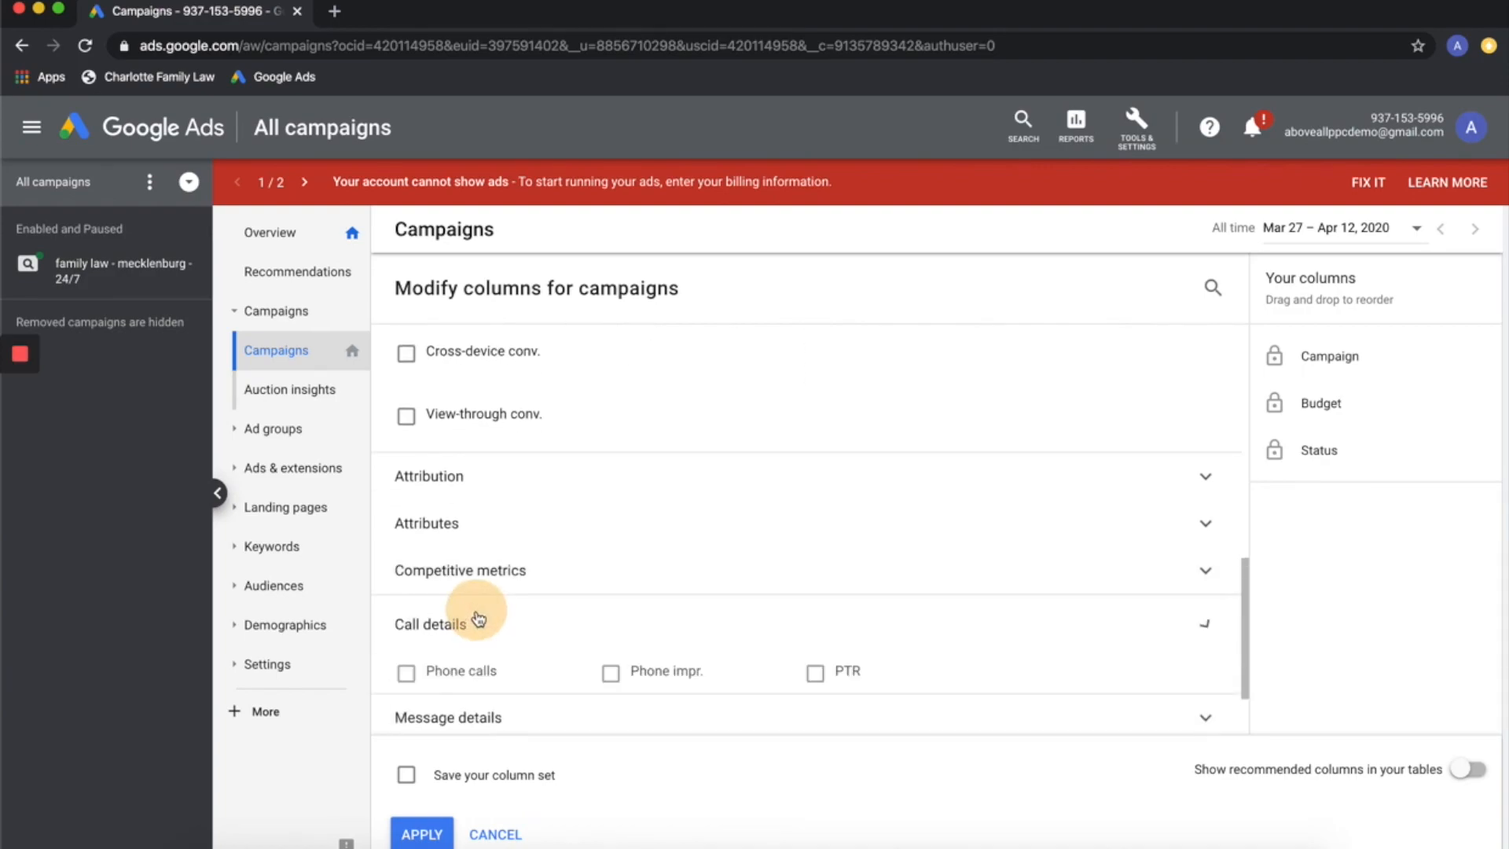
left_click(488, 578)
left_click(487, 562)
left_click(464, 526)
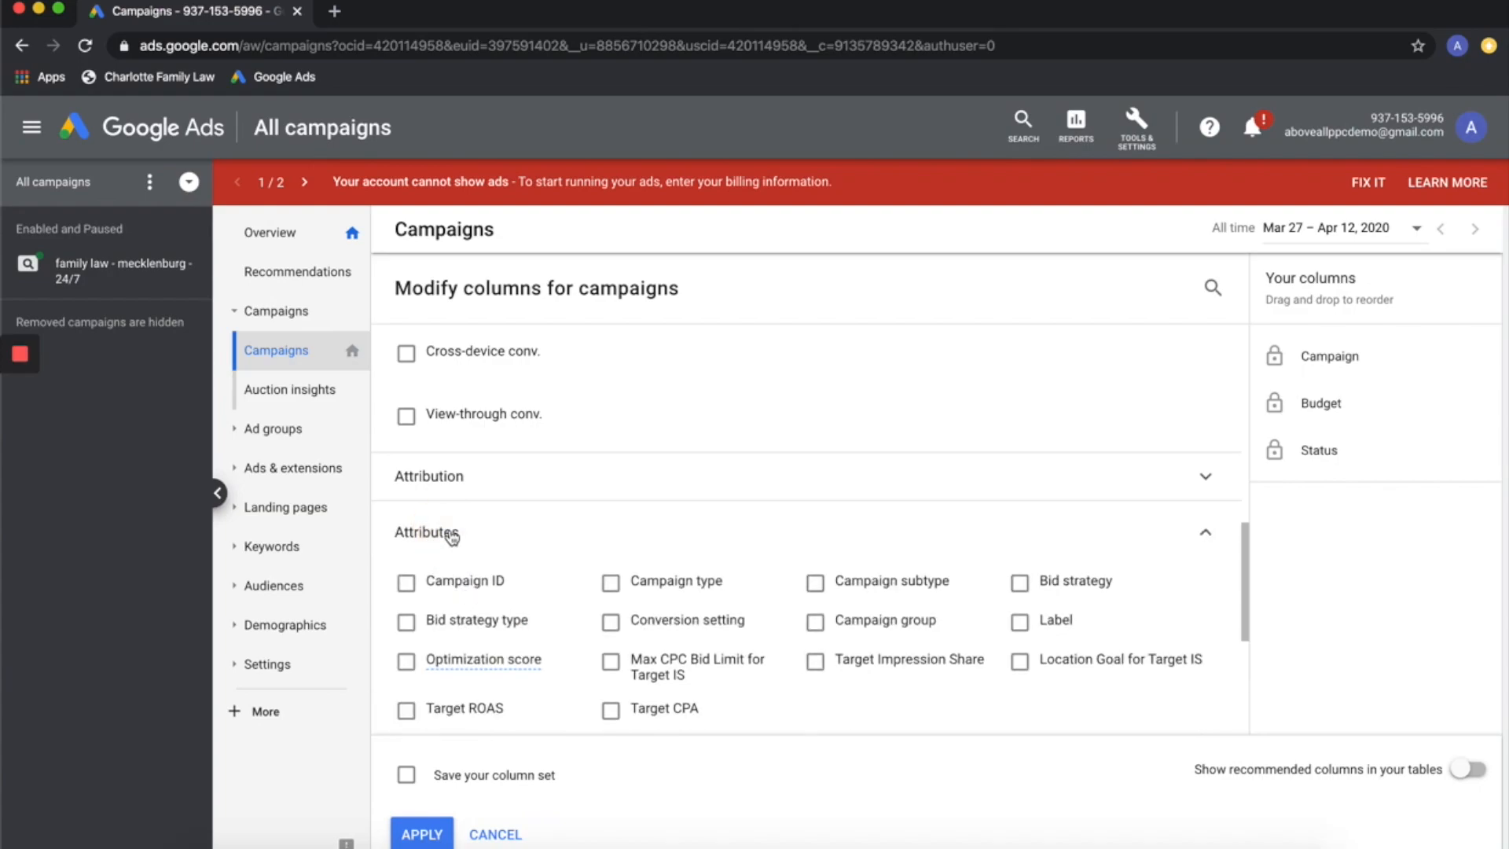
left_click(451, 535)
left_click(482, 568)
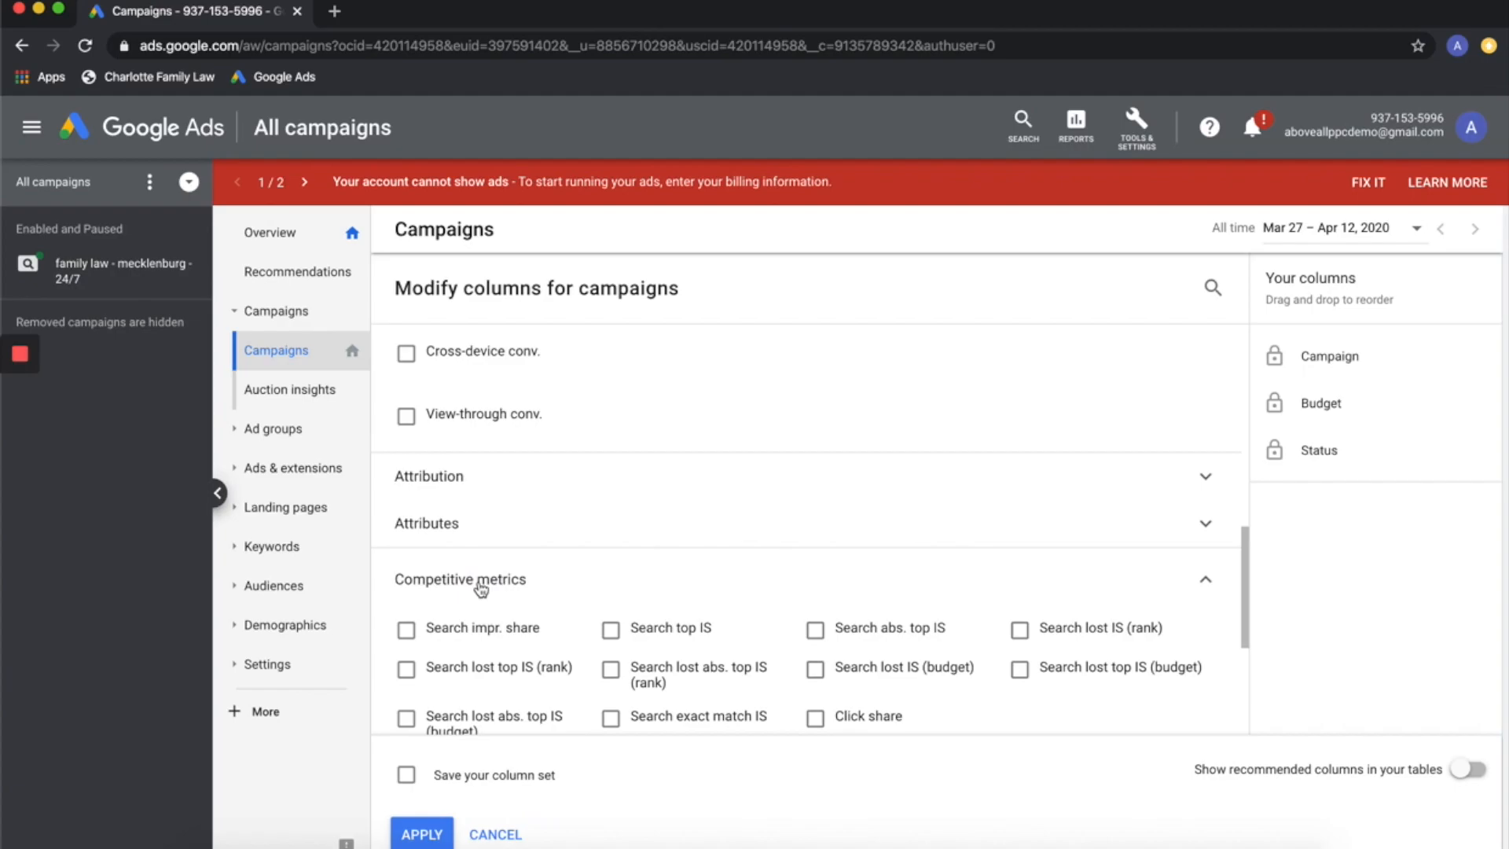
left_click(481, 586)
Add the Performance columns Clicks, Impr., CTR, Avg. CPC and Cost to the campaign table's column set.
scroll(472, 629, "up", 3)
scroll(472, 550, "up", 5)
left_click(412, 452)
left_click(814, 453)
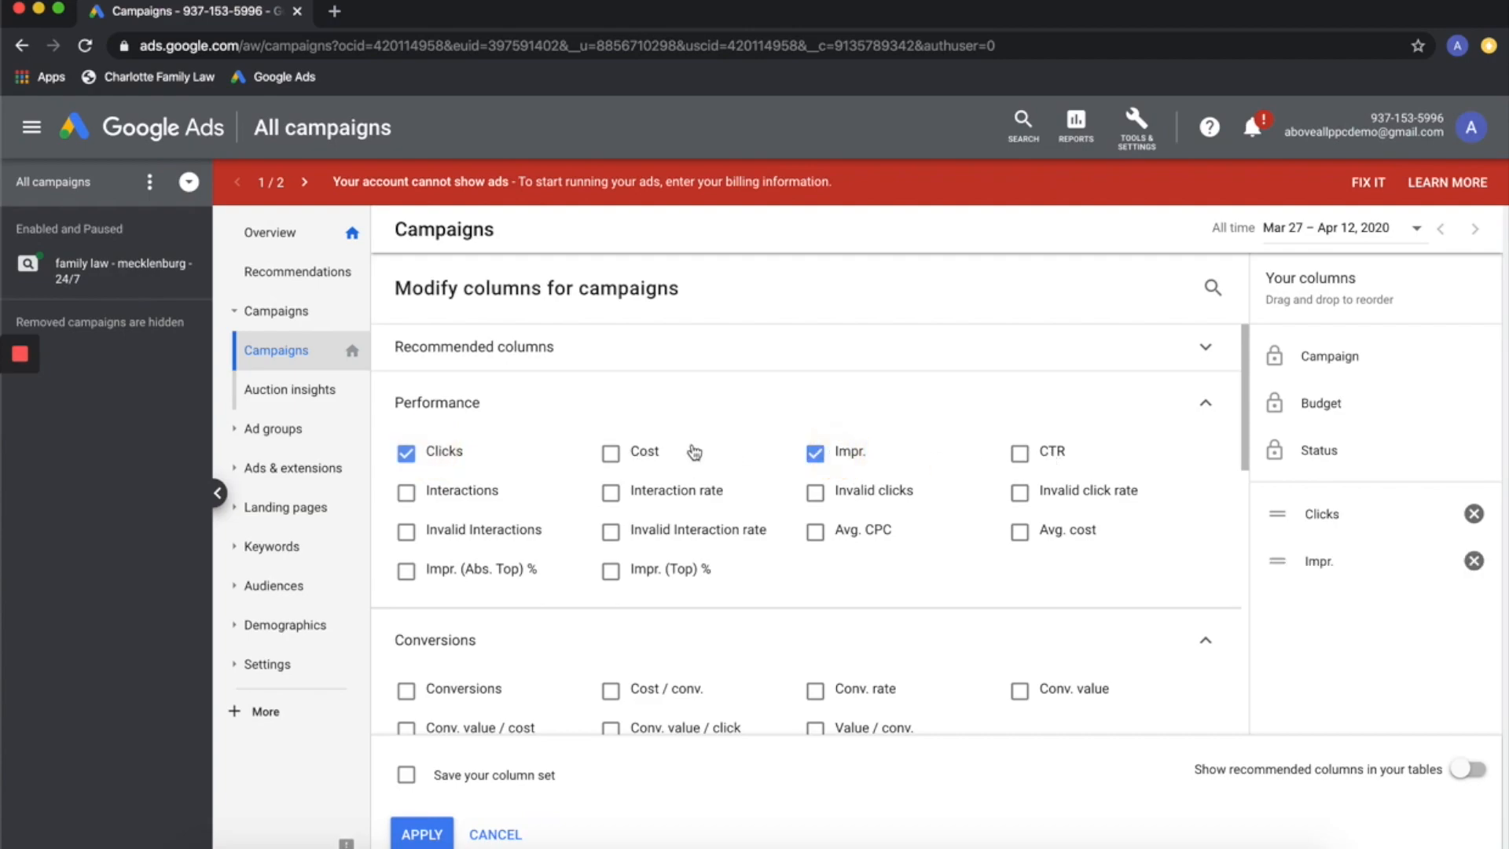
left_click(1053, 454)
left_click(867, 534)
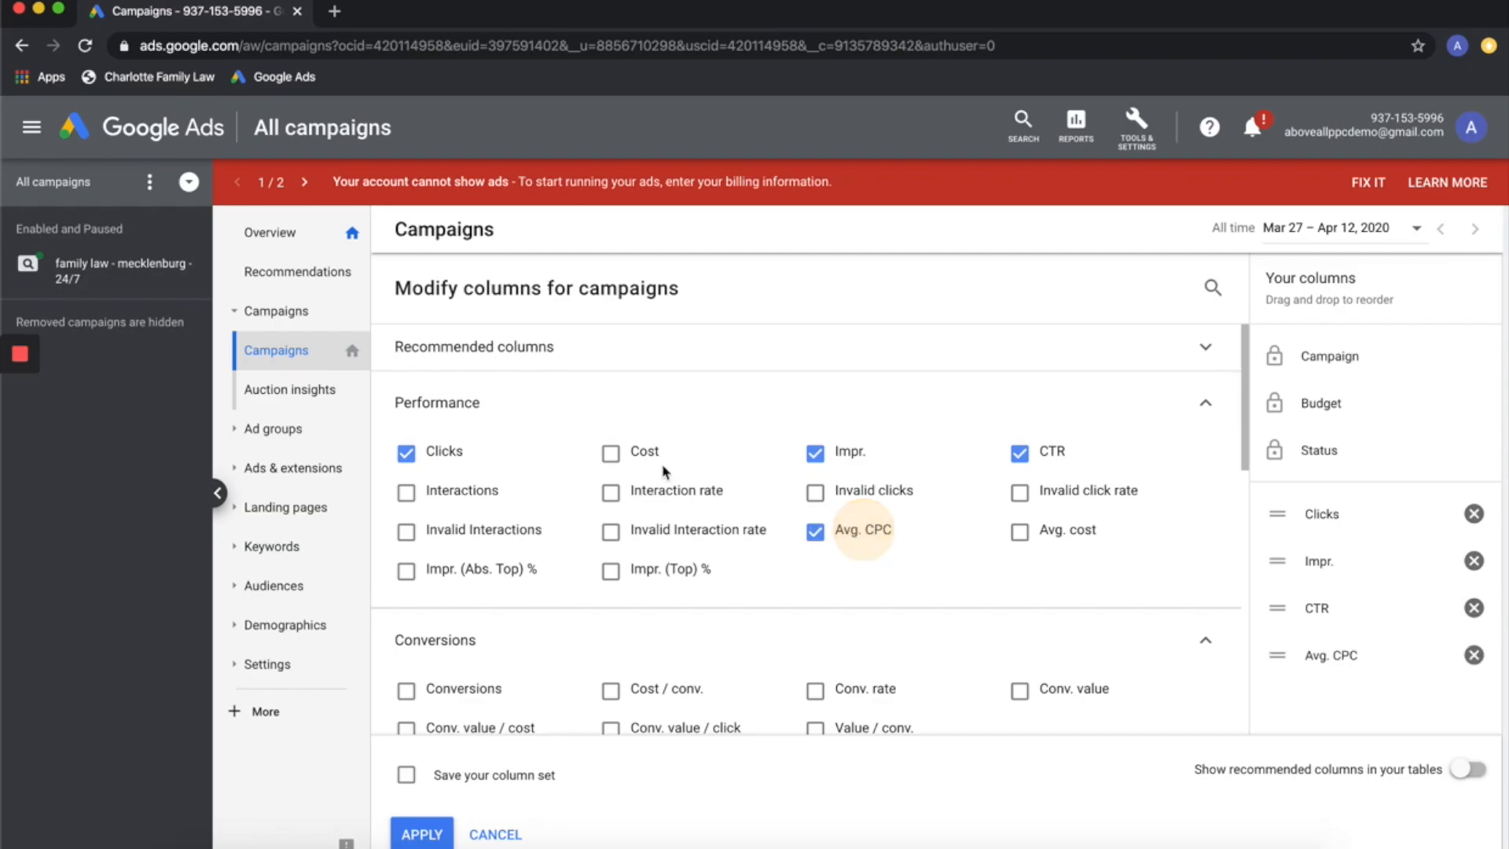
left_click(638, 452)
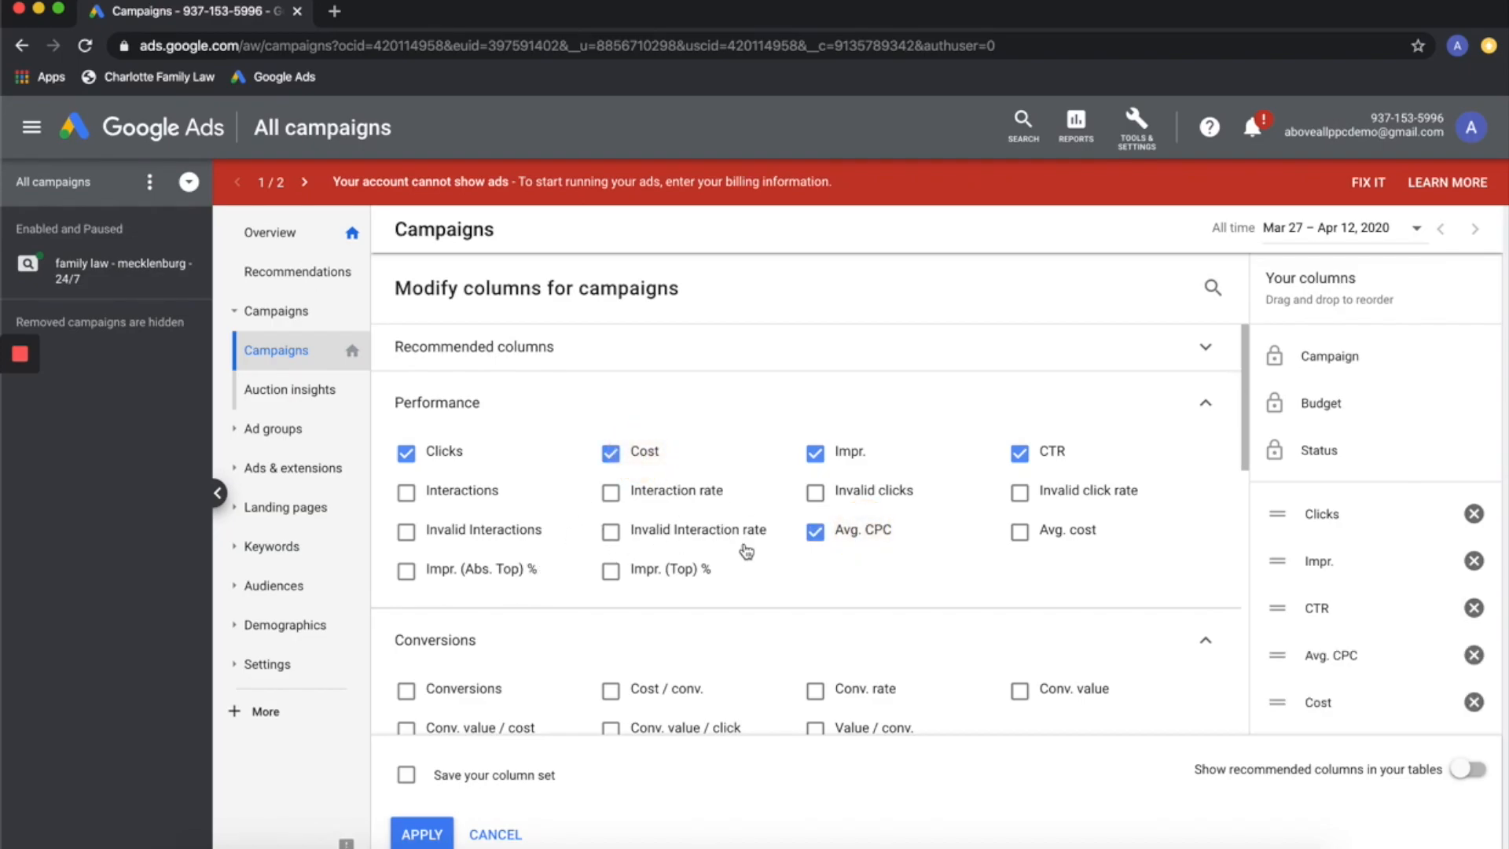
Add the Conversions columns Conversions, Cost / conv. and Conv. rate to the column set.
mouse_move(748, 548)
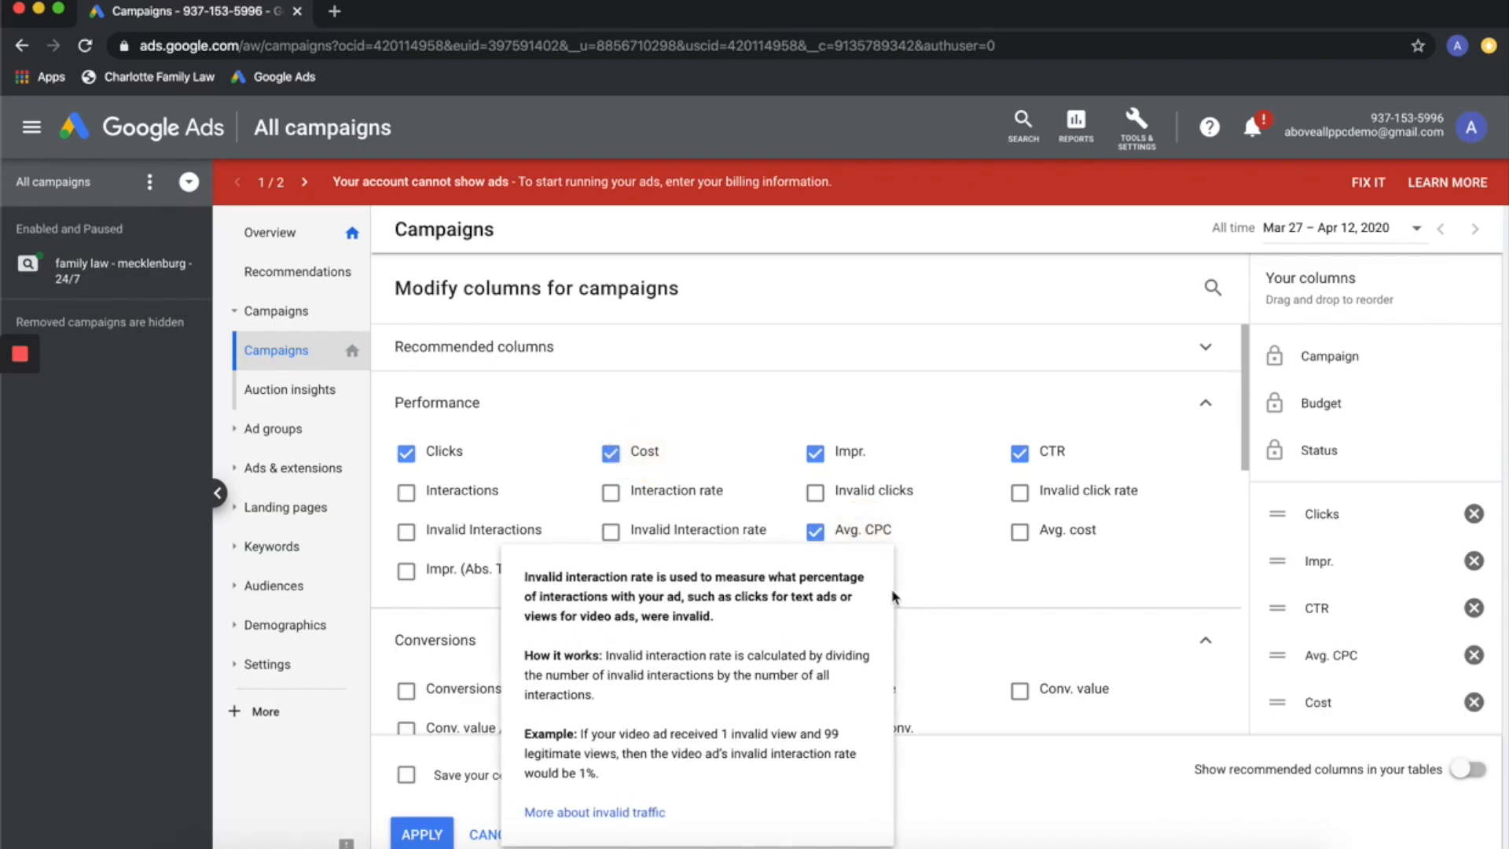
scroll(1119, 630, "down", 3)
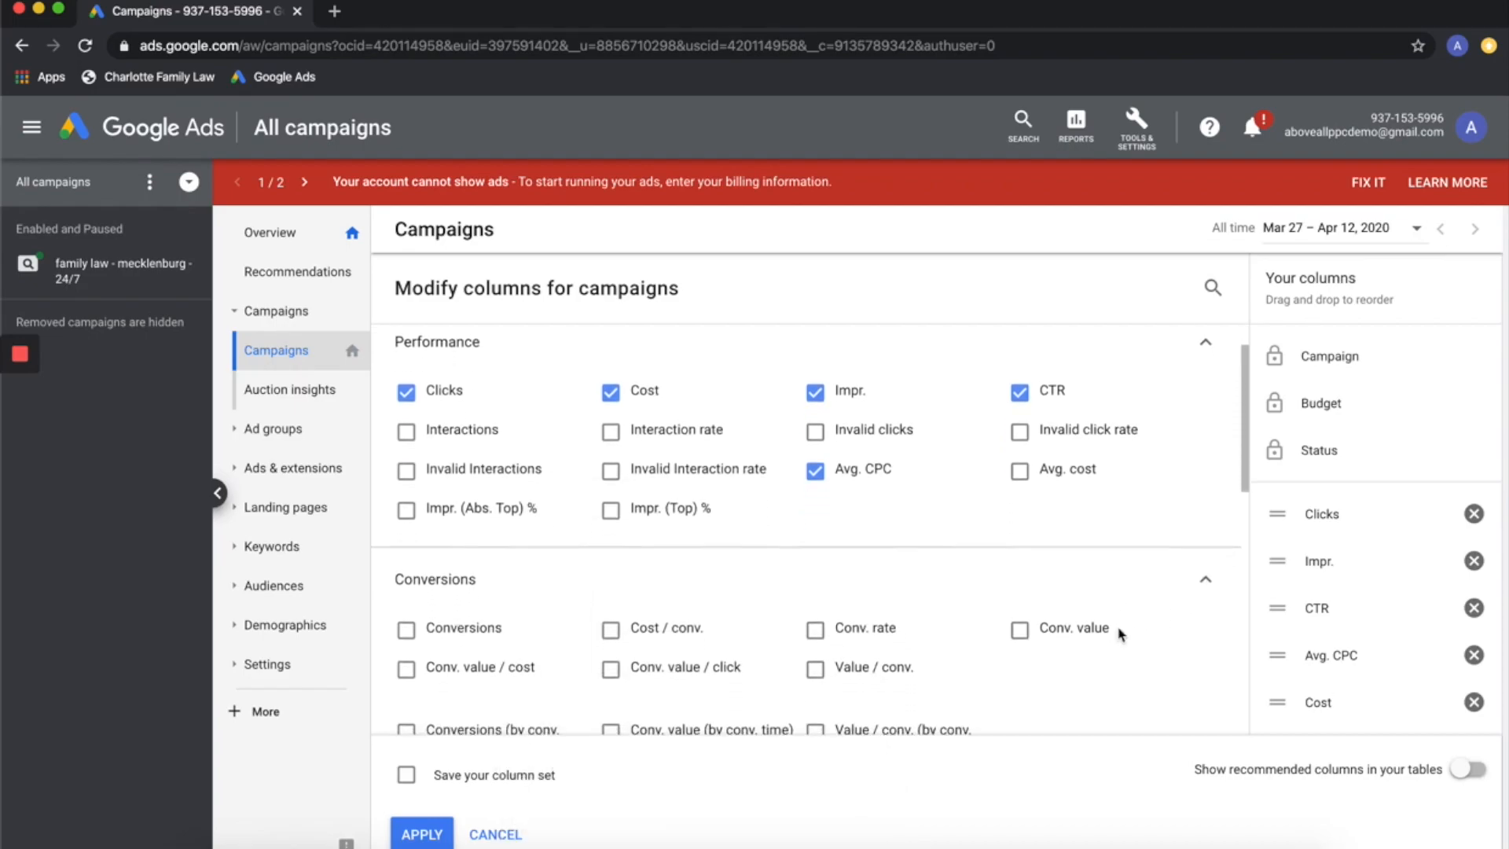
left_click(416, 552)
left_click(637, 551)
left_click(848, 551)
Add the Competitive metrics columns Search impr. share and Search lost IS (rank) to the column set.
scroll(835, 573, "down", 8)
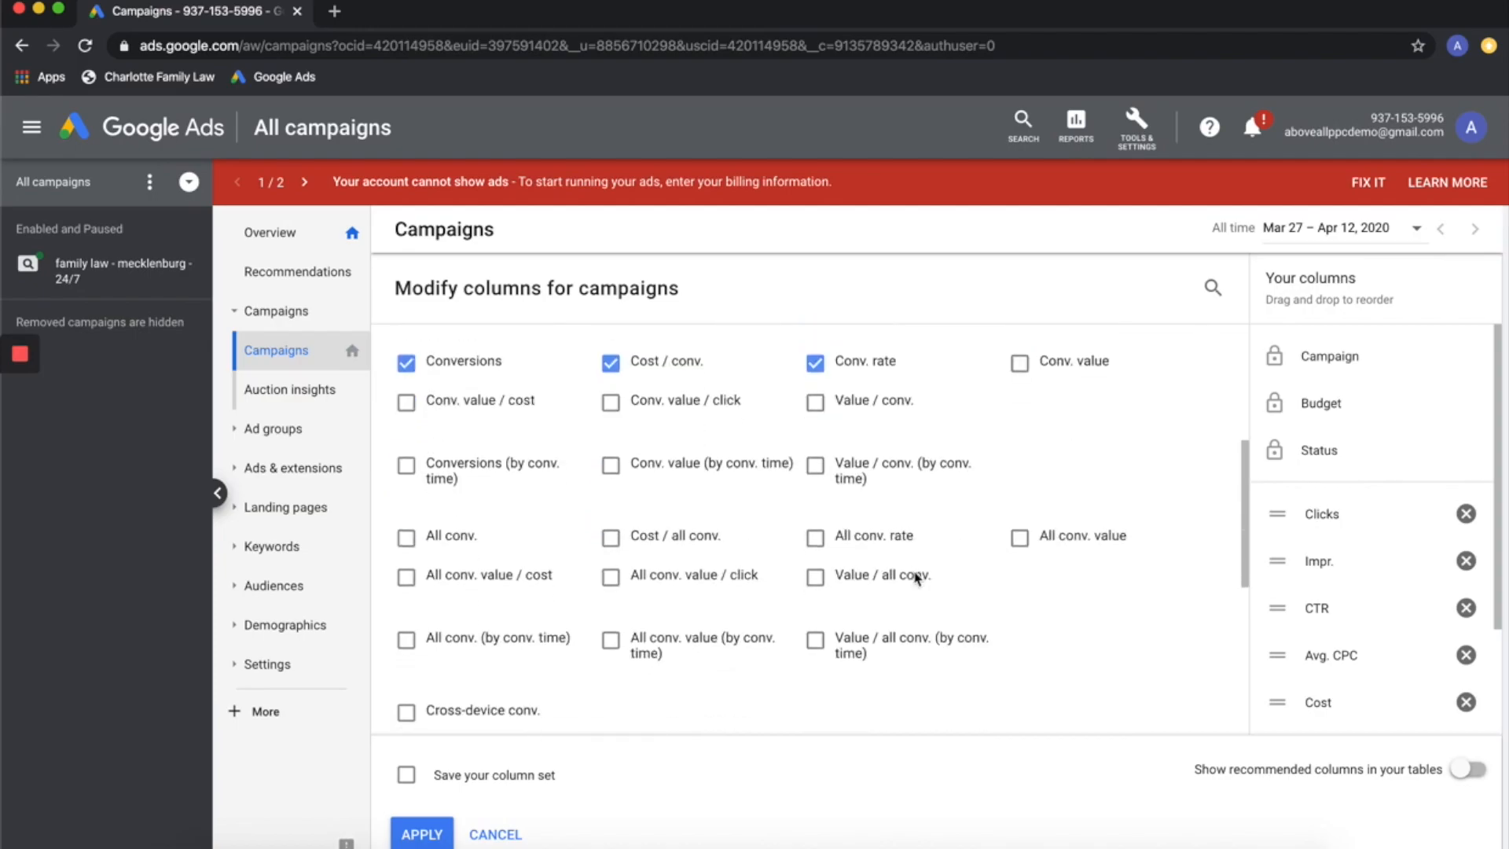
scroll(704, 604, "down", 5)
left_click(568, 605)
scroll(519, 613, "down", 3)
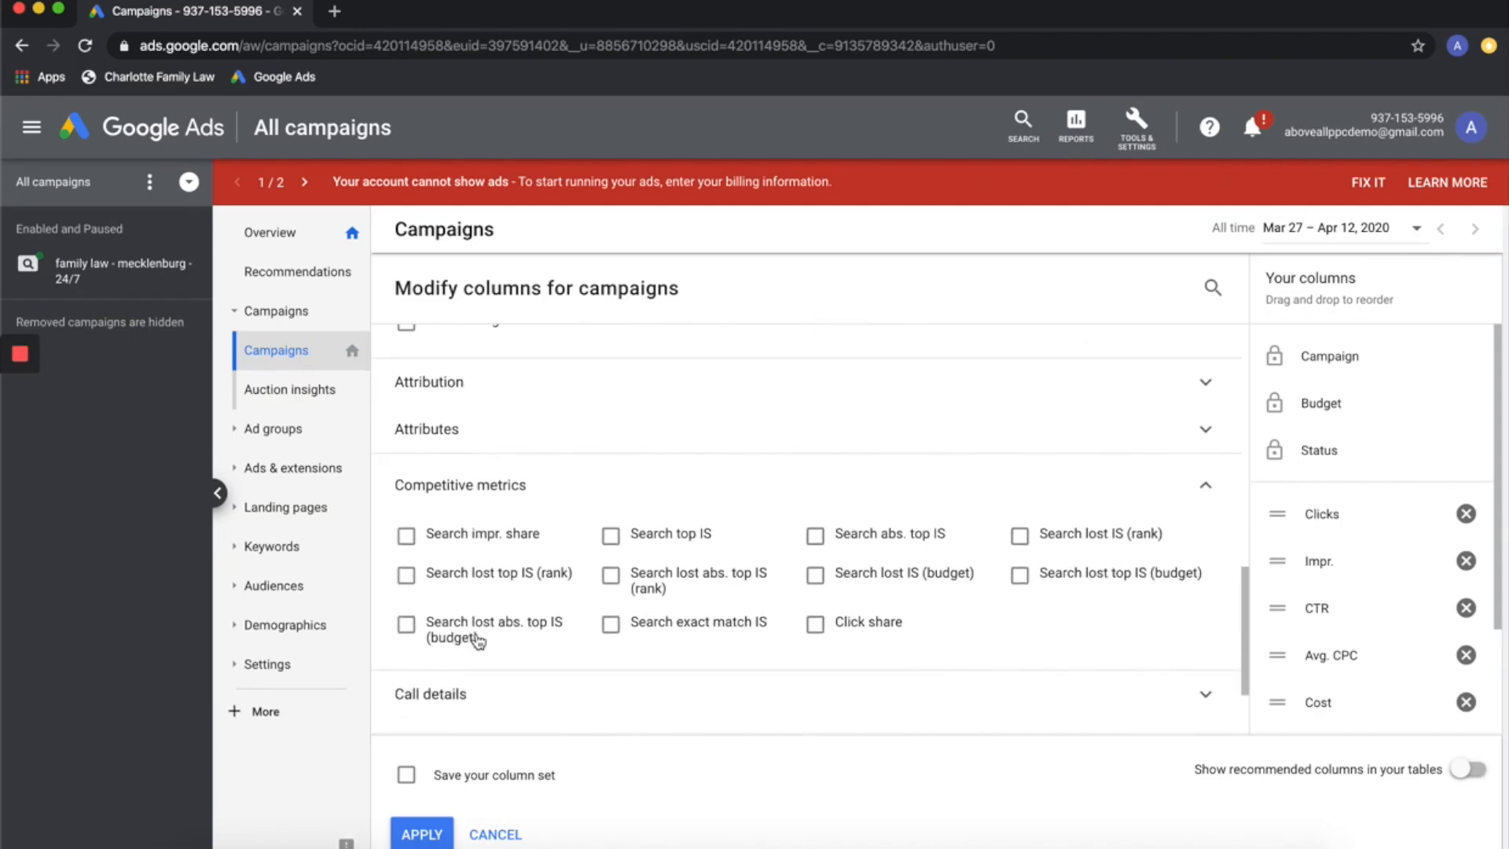
left_click(465, 549)
left_click(1076, 548)
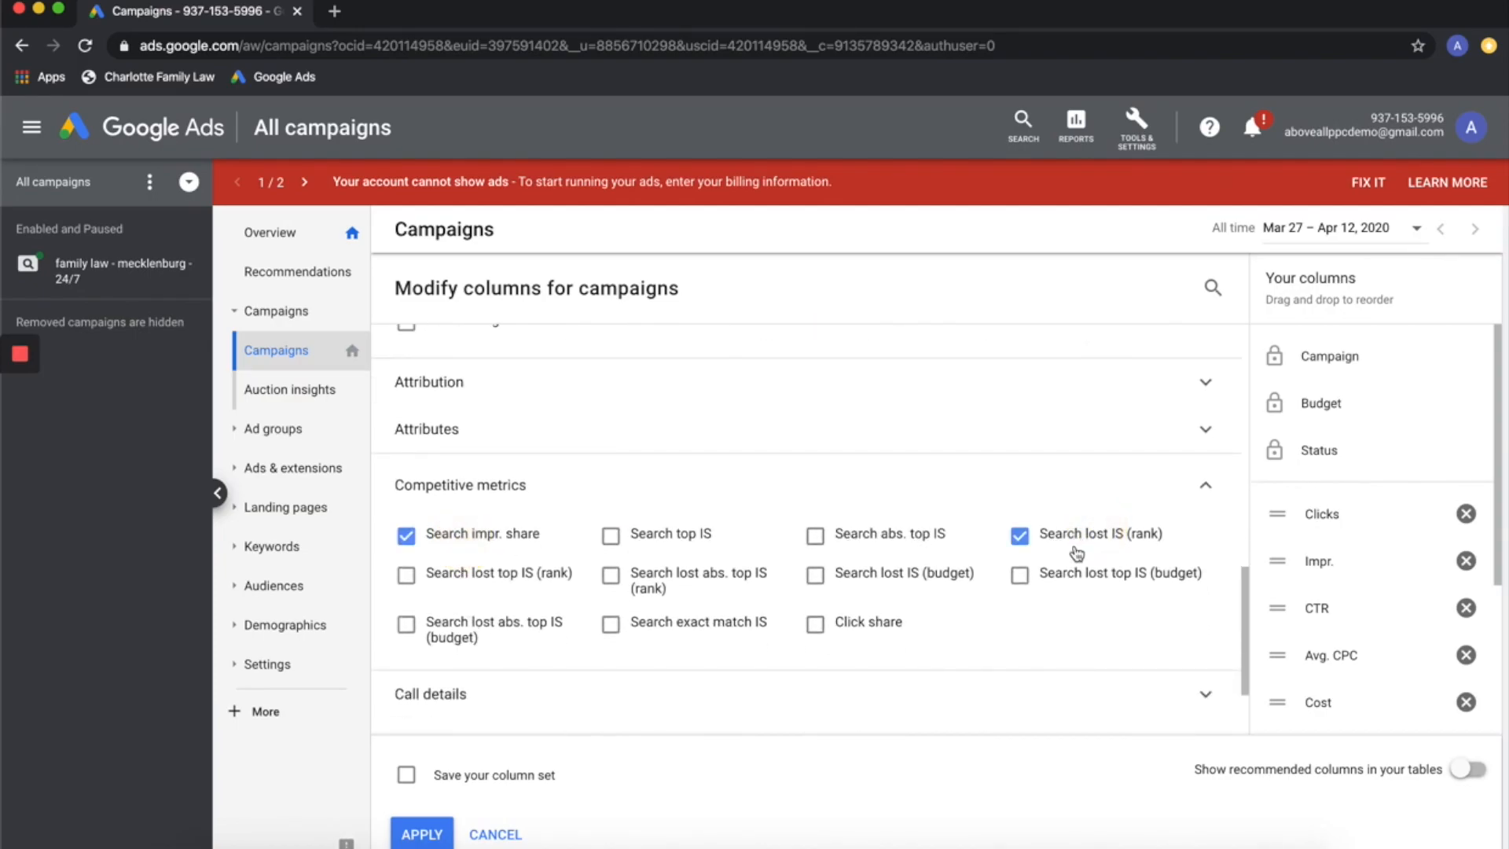
Add the Competitive metrics column Search lost IS (budget) and the Call details column Phone calls to the column set.
left_click(868, 575)
scroll(518, 603, "down", 2)
left_click(488, 579)
left_click(461, 626)
Add the Performance columns Impr. (Abs. Top) % and Impr. (Top) % to the column set.
scroll(452, 607, "up", 9)
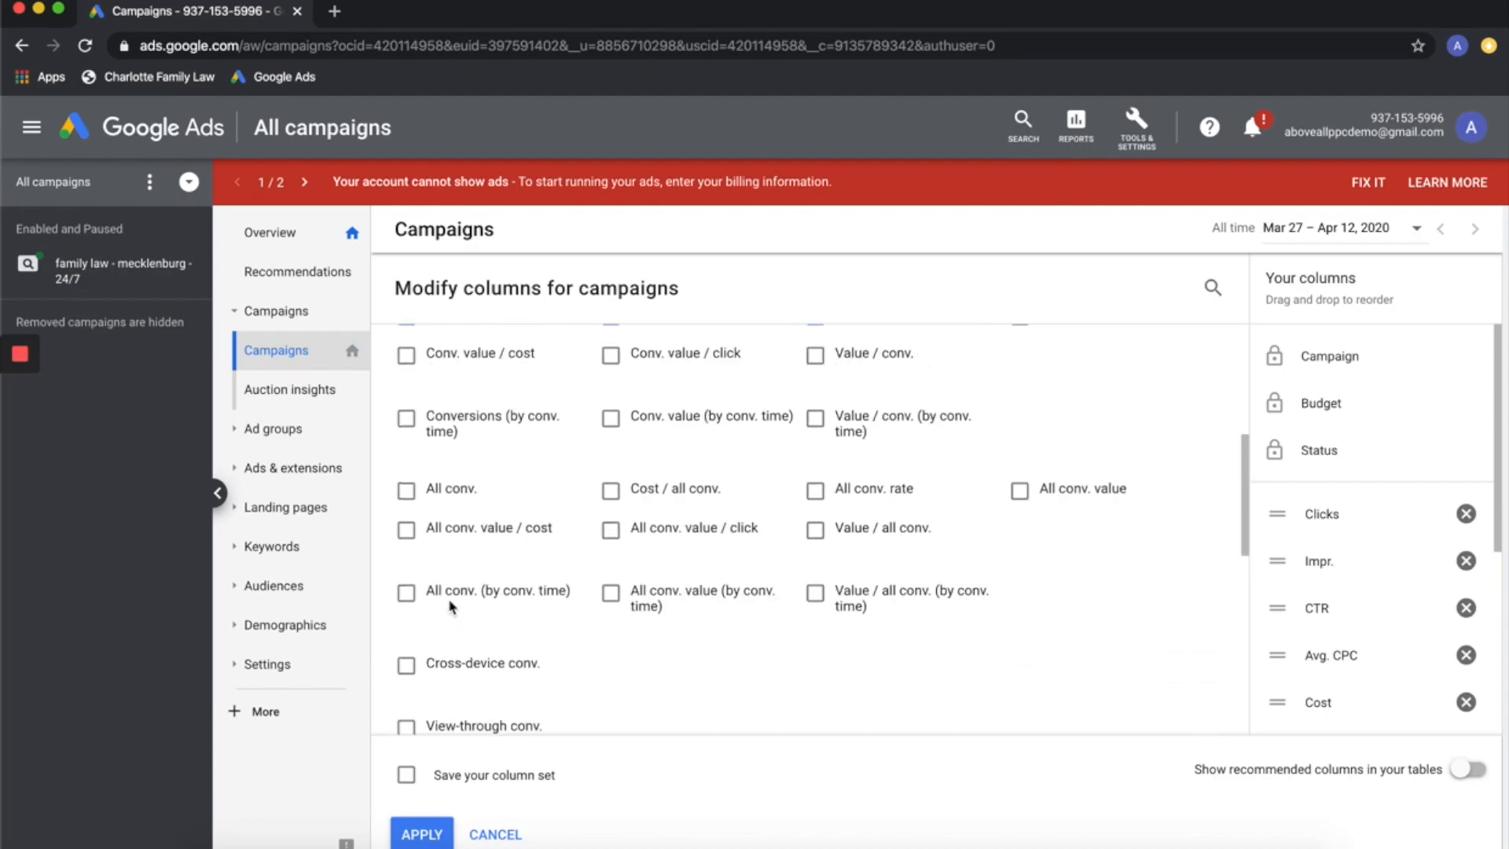
scroll(455, 605, "up", 3)
left_click(429, 578)
left_click(672, 572)
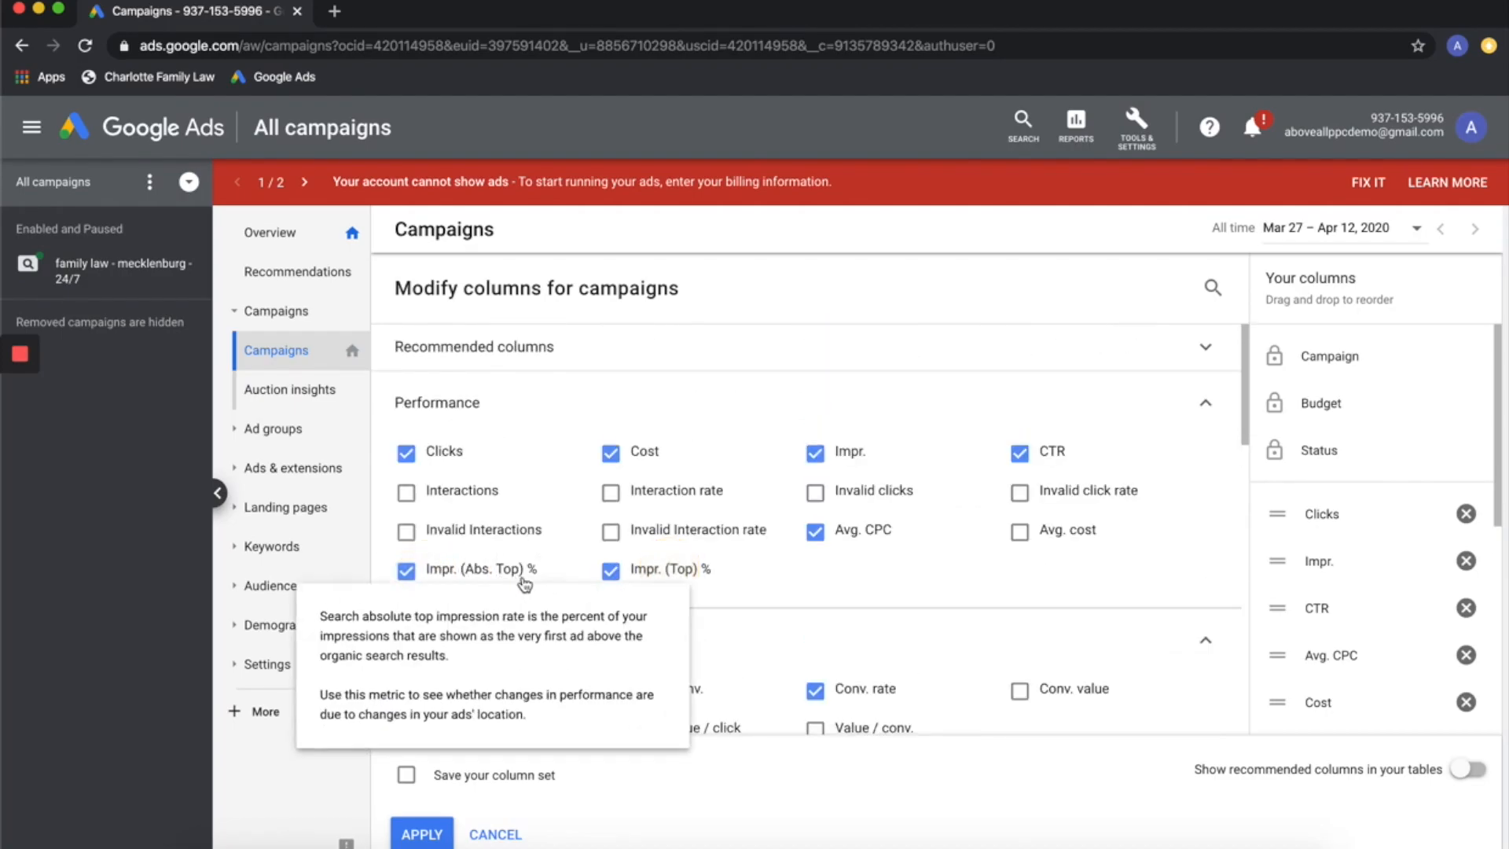
mouse_move(681, 583)
Reorder the chosen columns so Impr. (Abs. Top) %, Impr. (Top) % and Search impr. share follow Conv. rate in that order.
left_click_drag(1495, 416, 1492, 664)
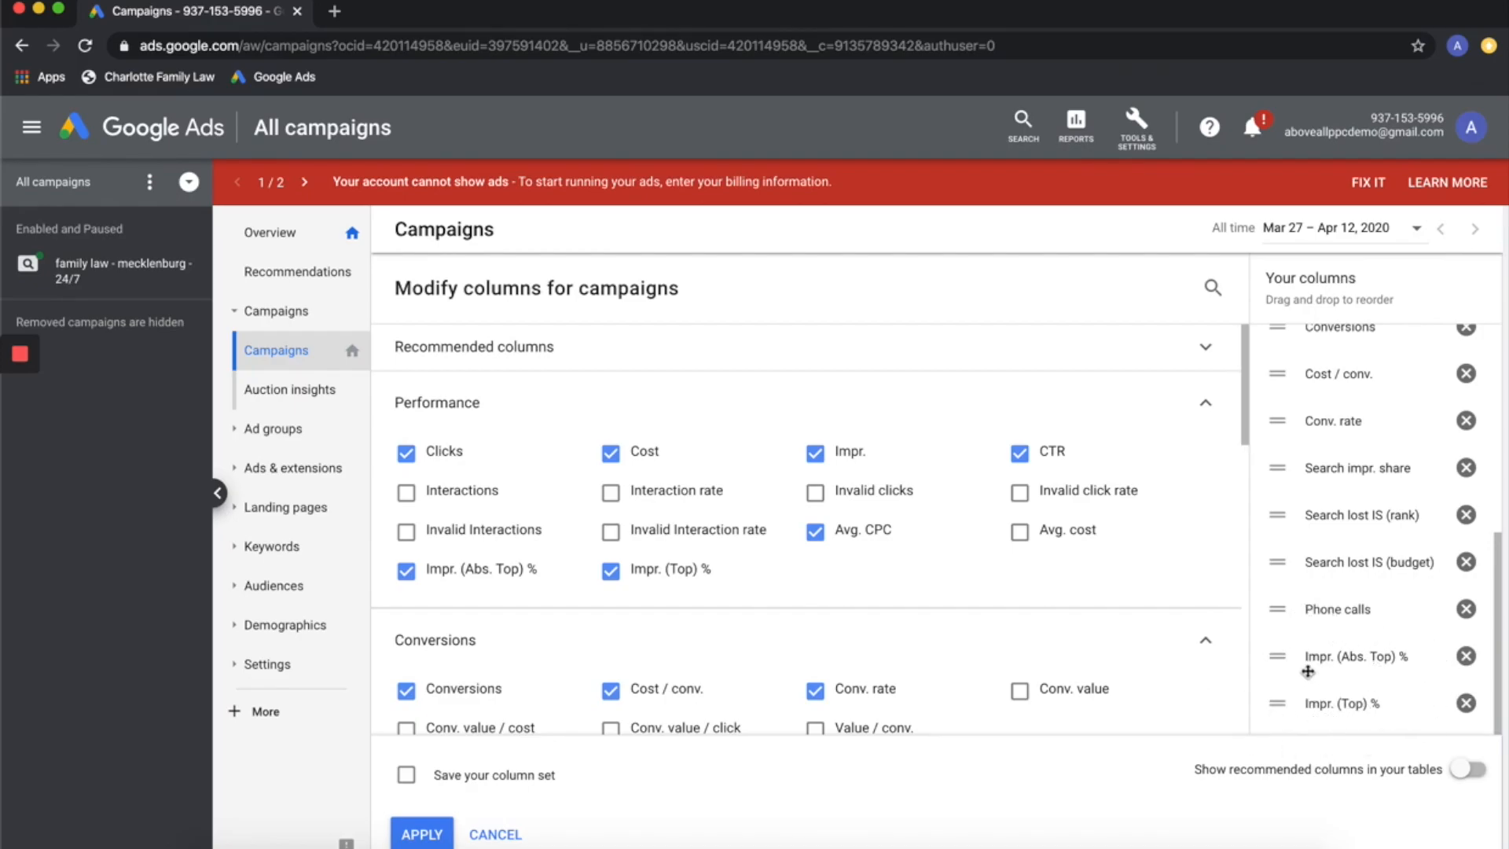
left_click_drag(1283, 660, 1279, 515)
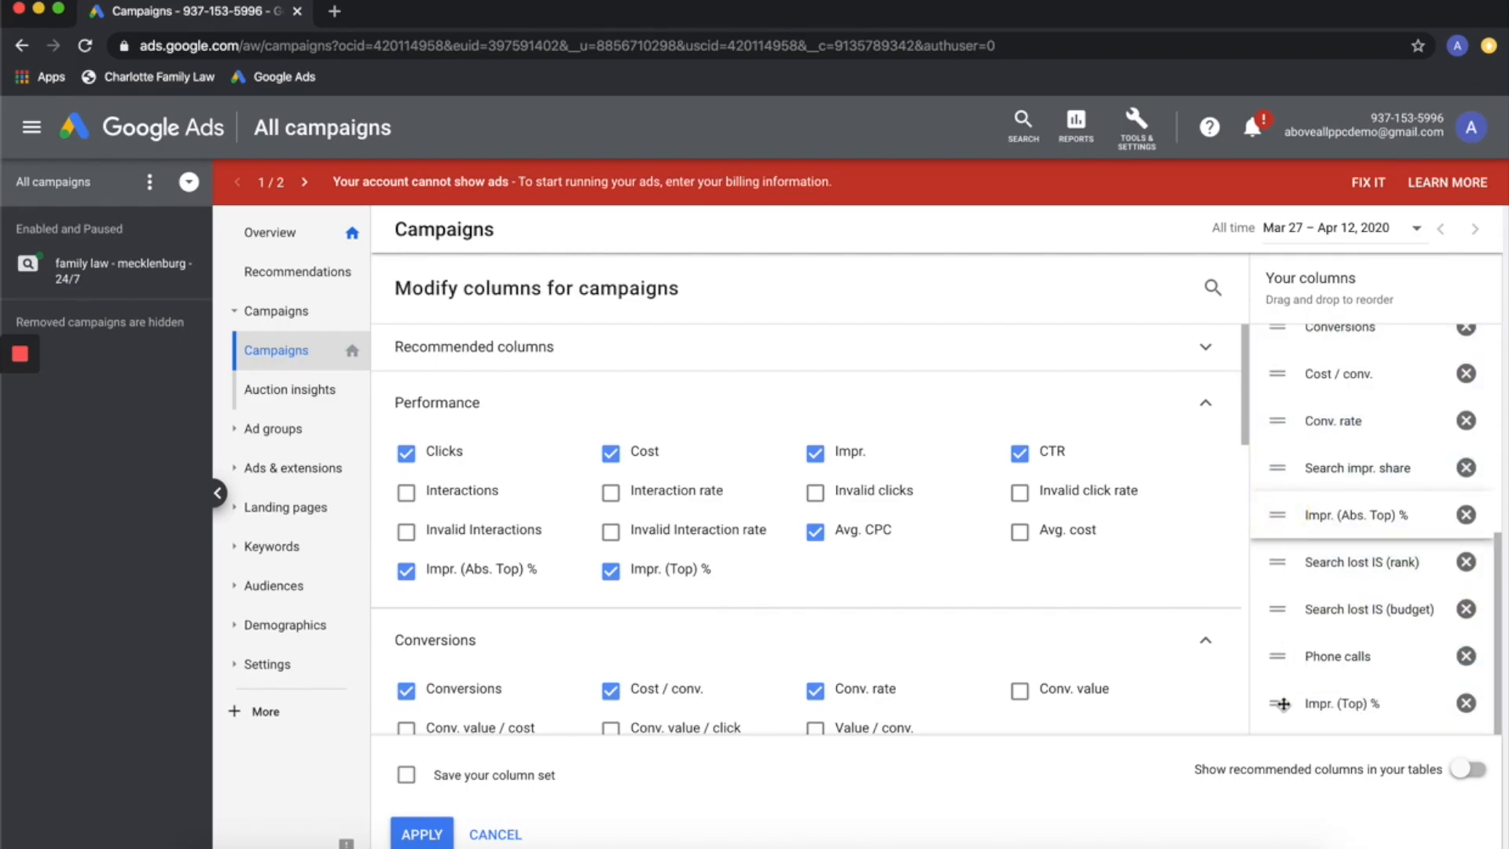
left_click_drag(1284, 703, 1284, 551)
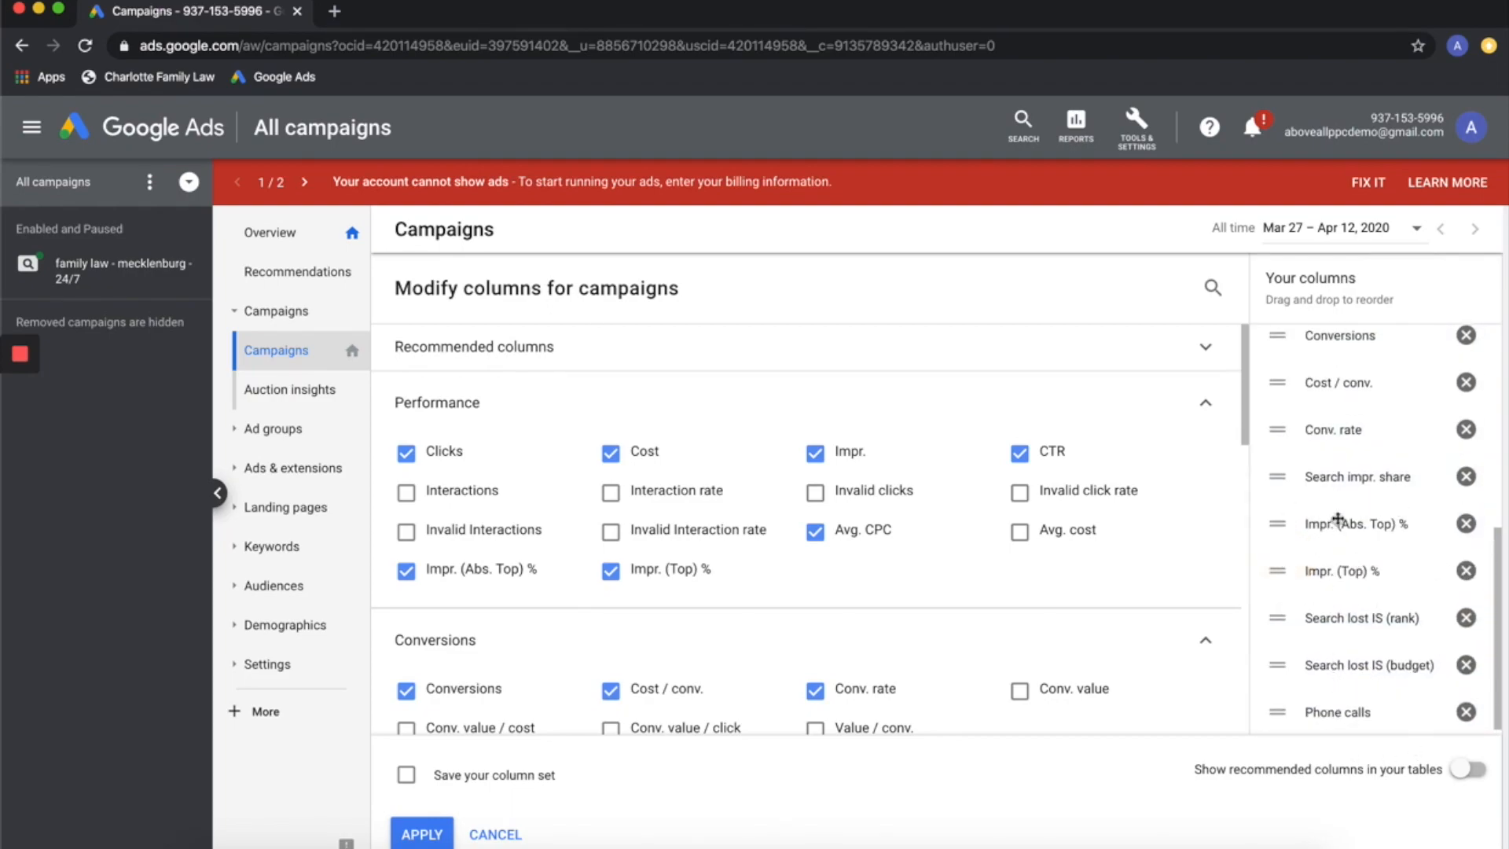
left_click_drag(1293, 475, 1335, 579)
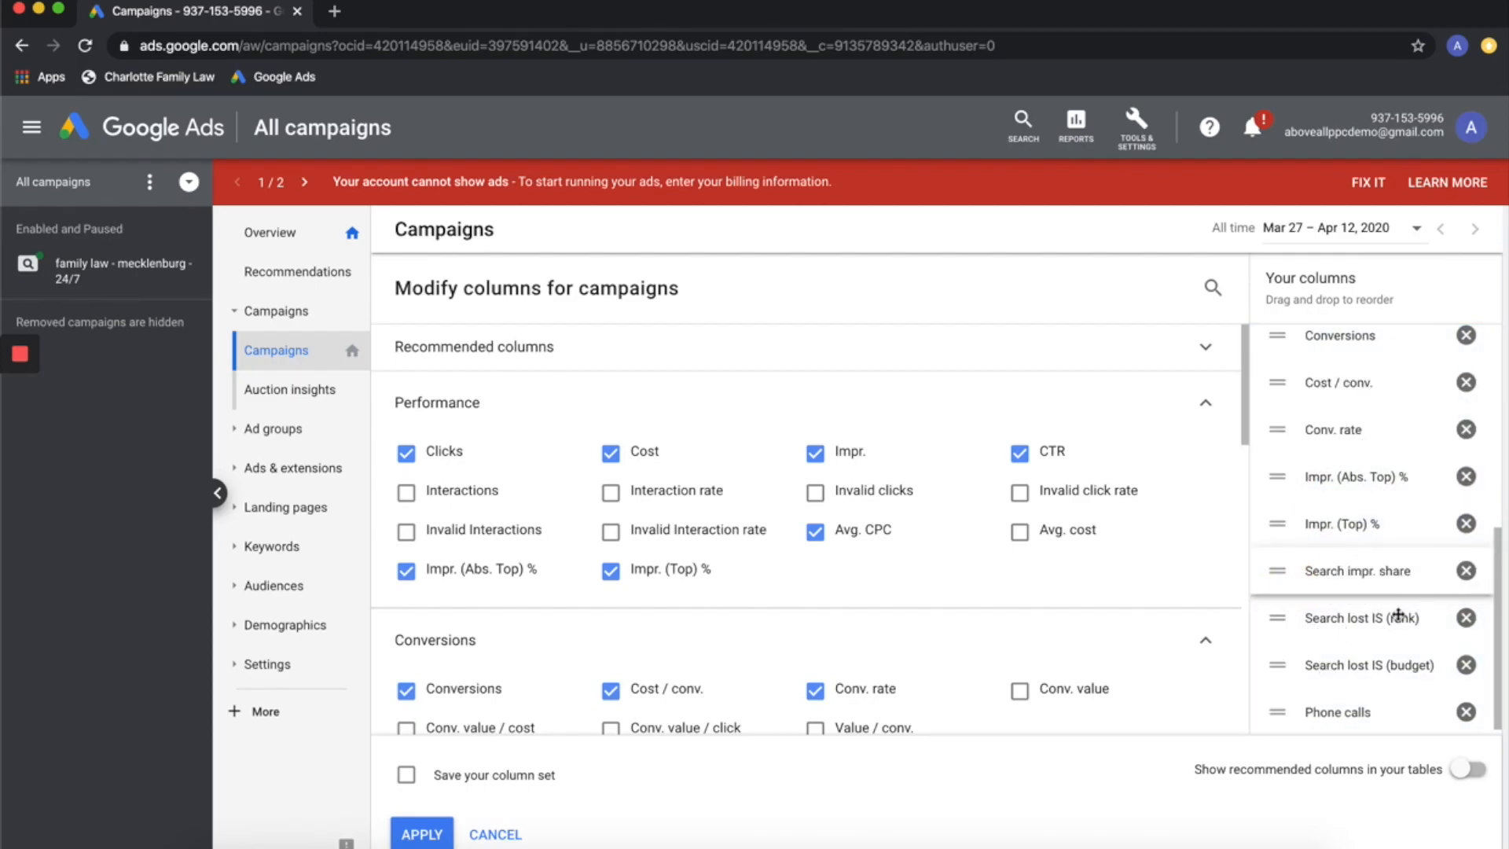
Save the column set under the name "Standard Campaign Columns" and apply it to the campaign table.
scroll(1356, 574, "up", 1)
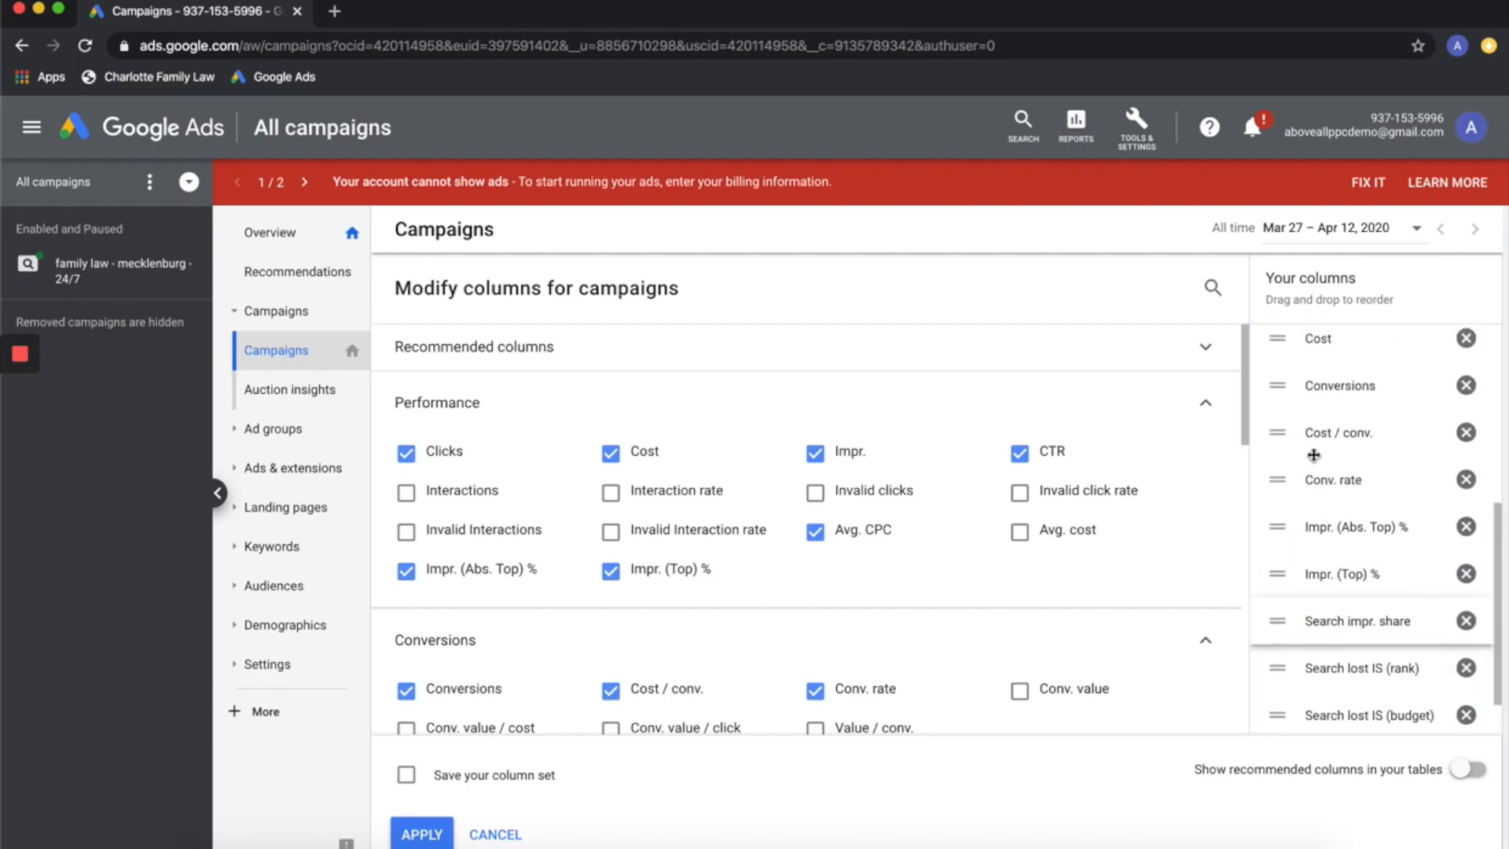
scroll(1297, 405, "up", 6)
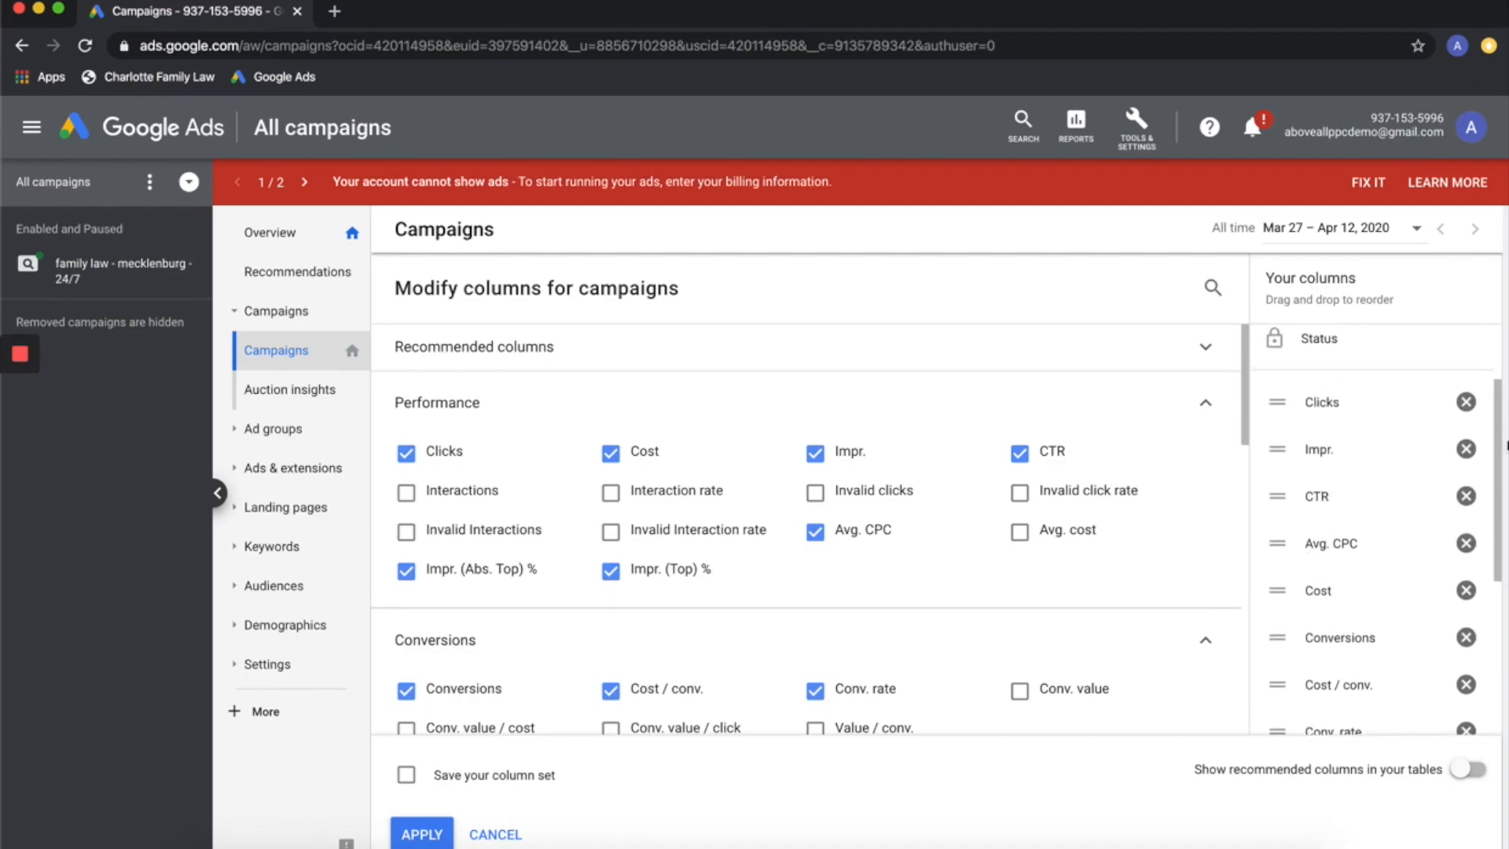
scroll(1313, 546, "down", 1)
scroll(1357, 542, "down", 5)
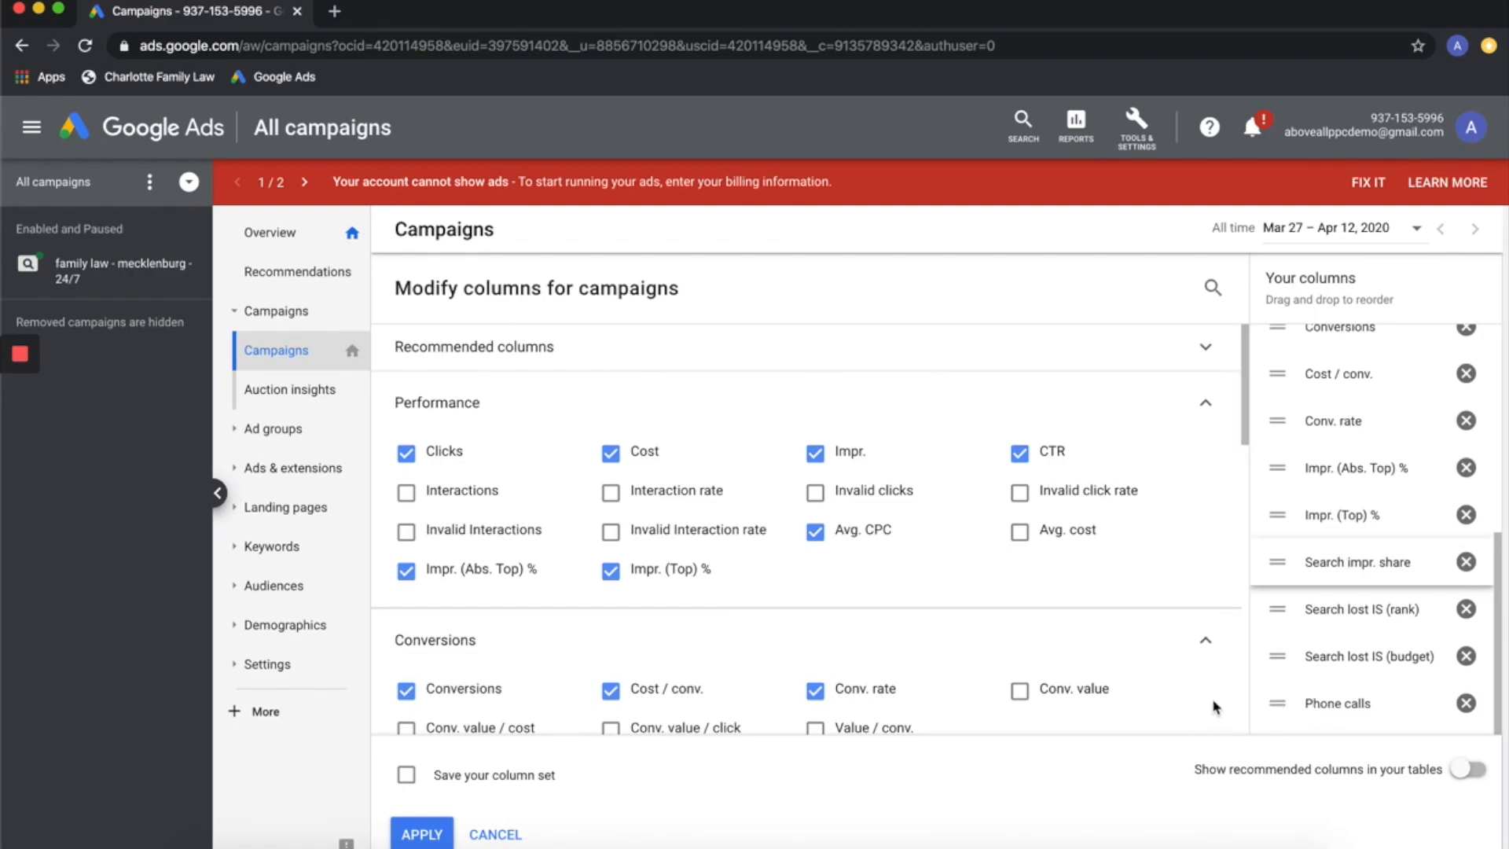
left_click(406, 778)
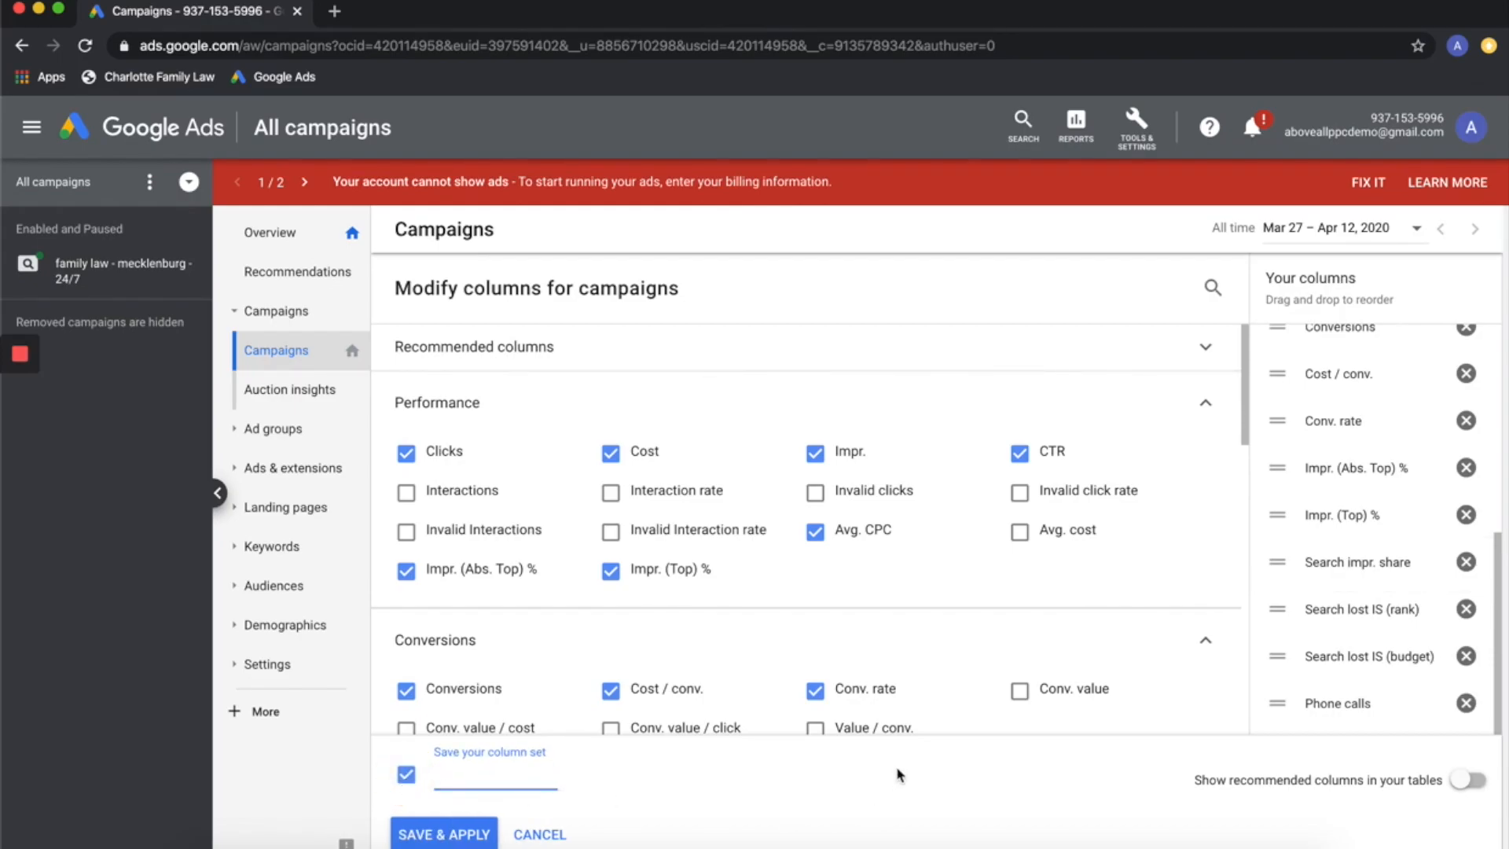
type("Standard")
type(" Caolu")
type("paign Column")
type("s")
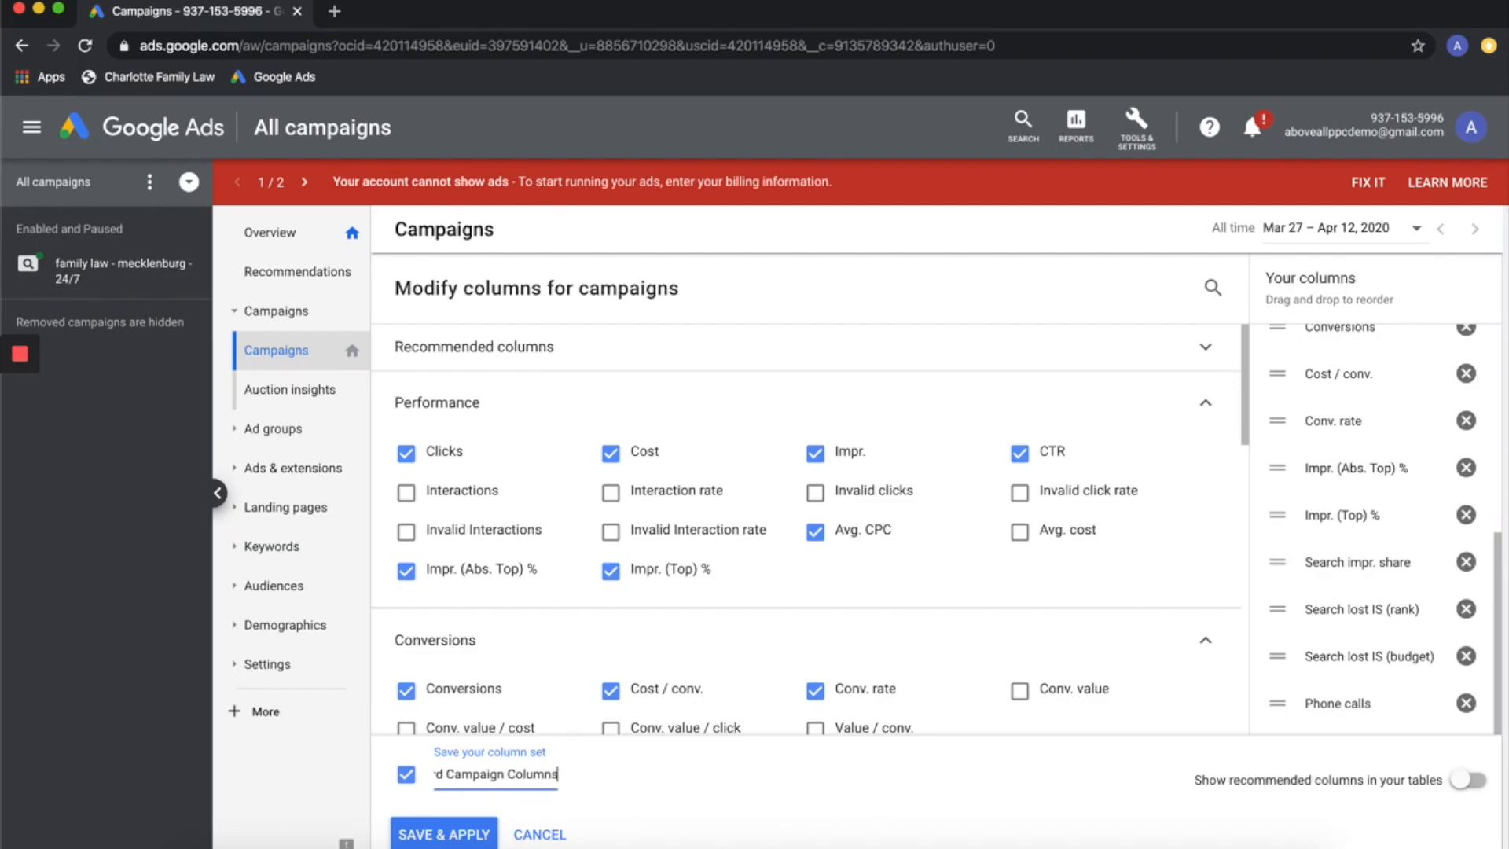
double_click(469, 774)
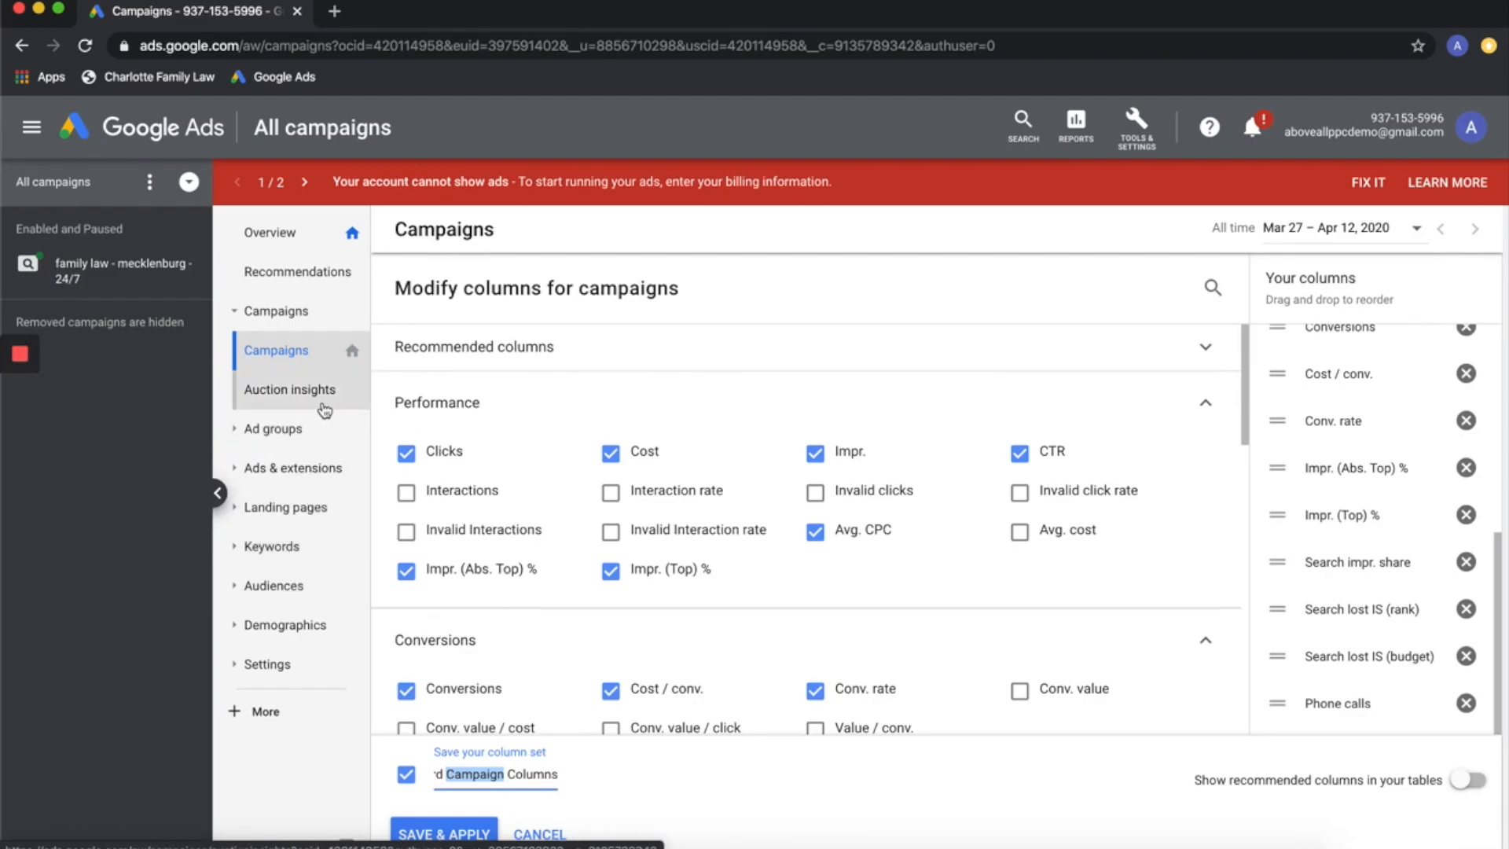
left_click(446, 833)
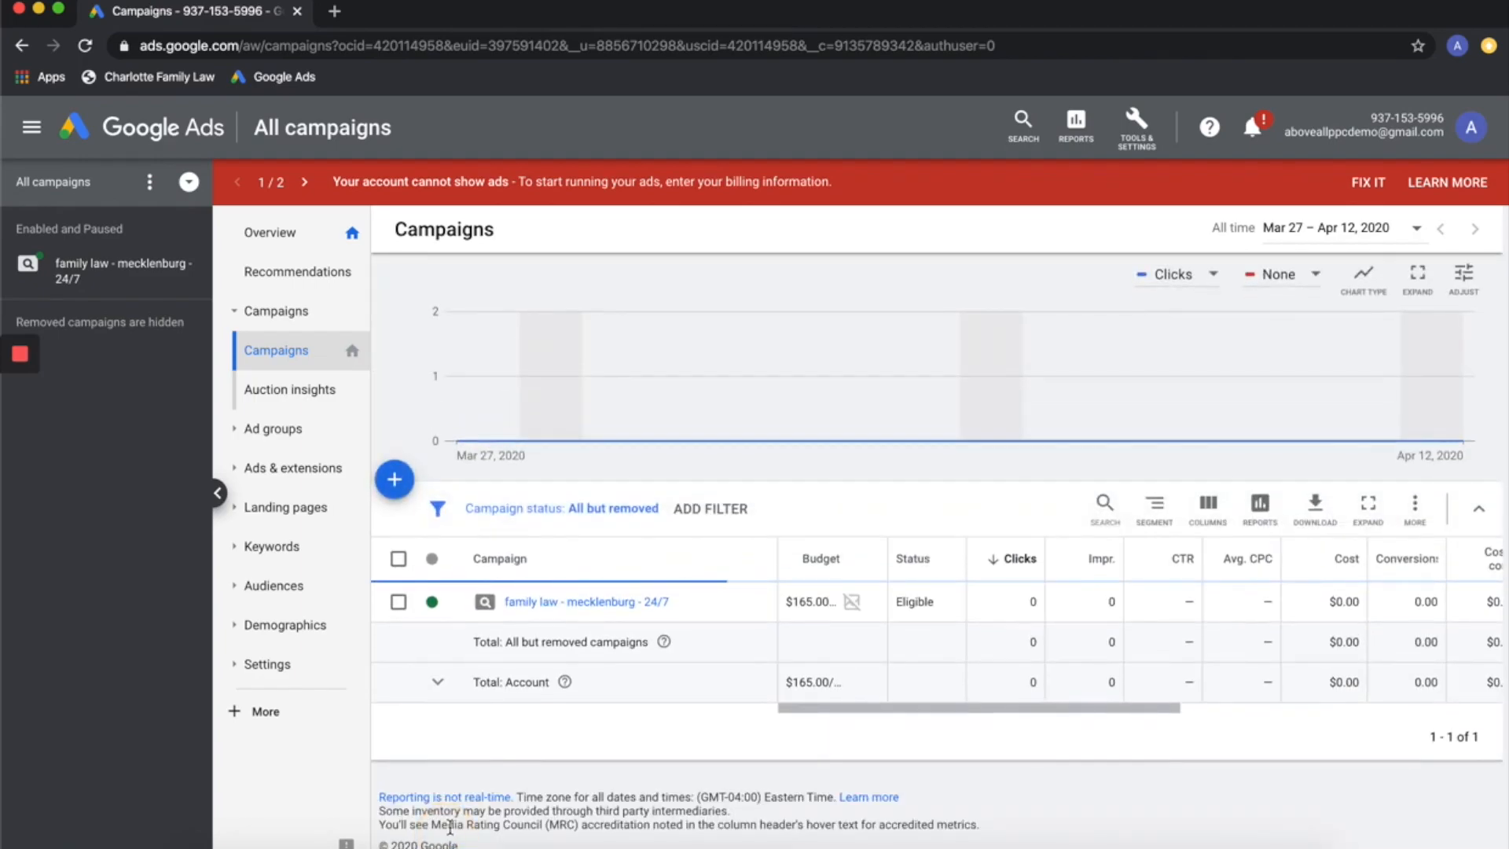
left_click_drag(987, 707, 956, 711)
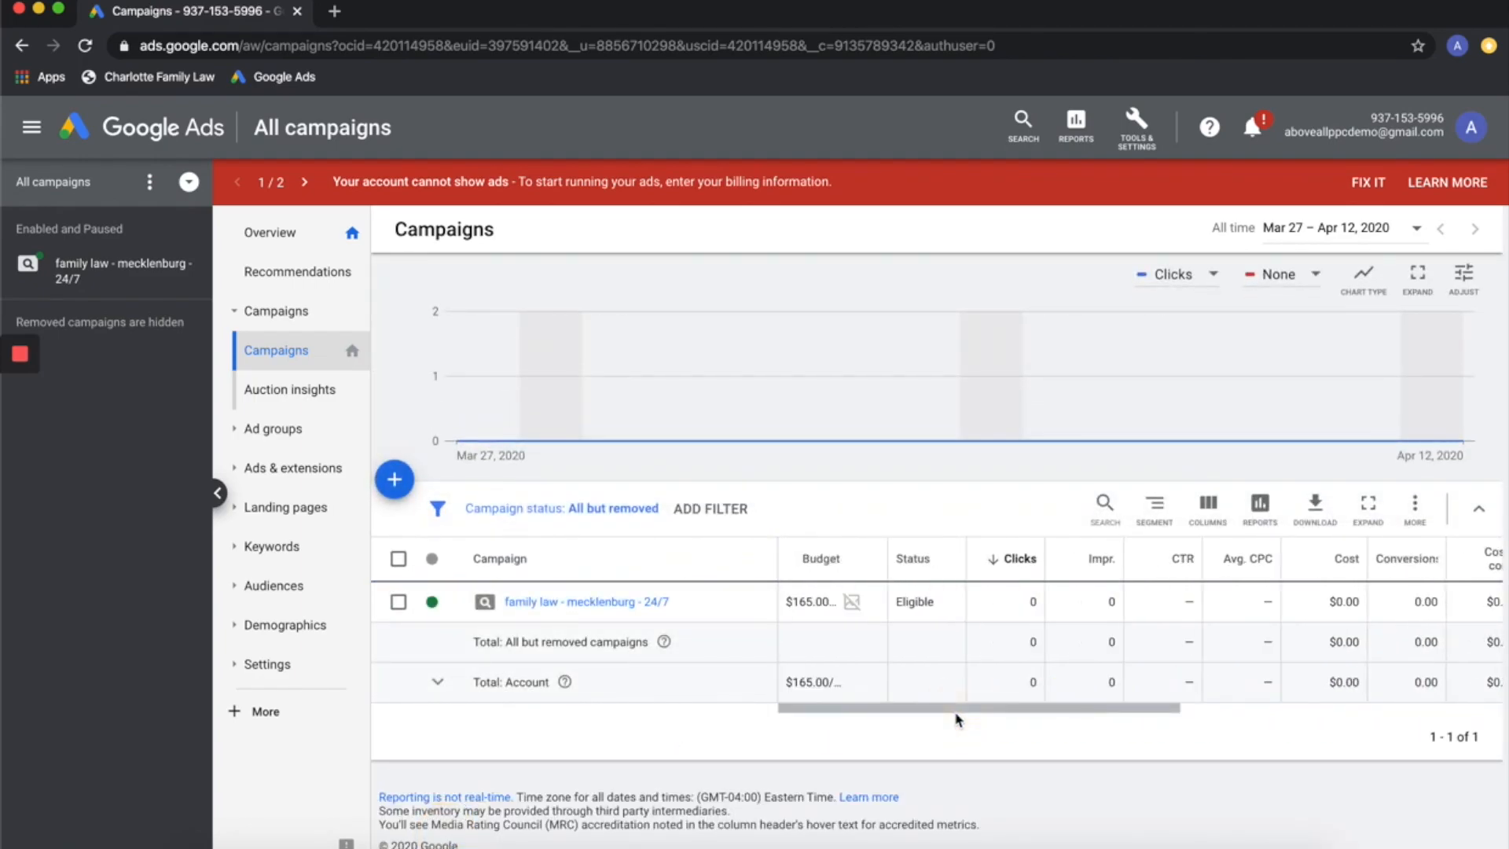